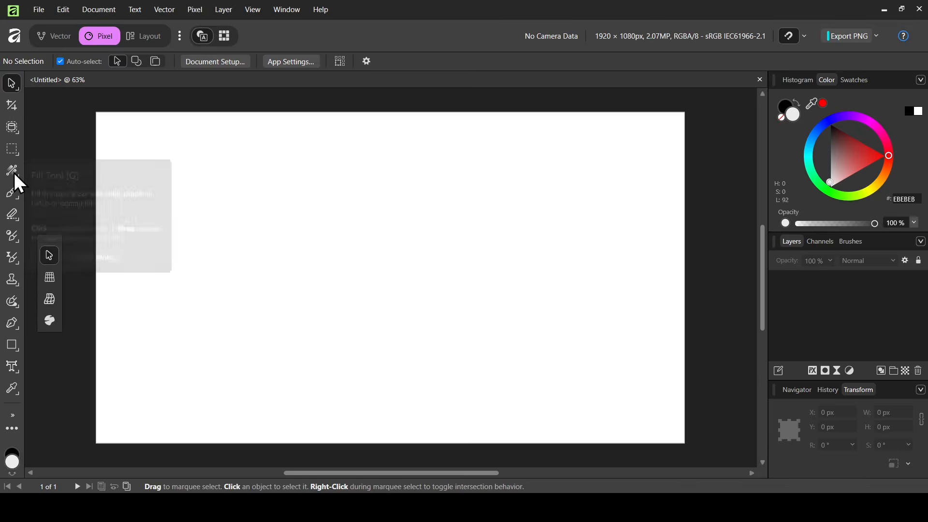
click(196, 10)
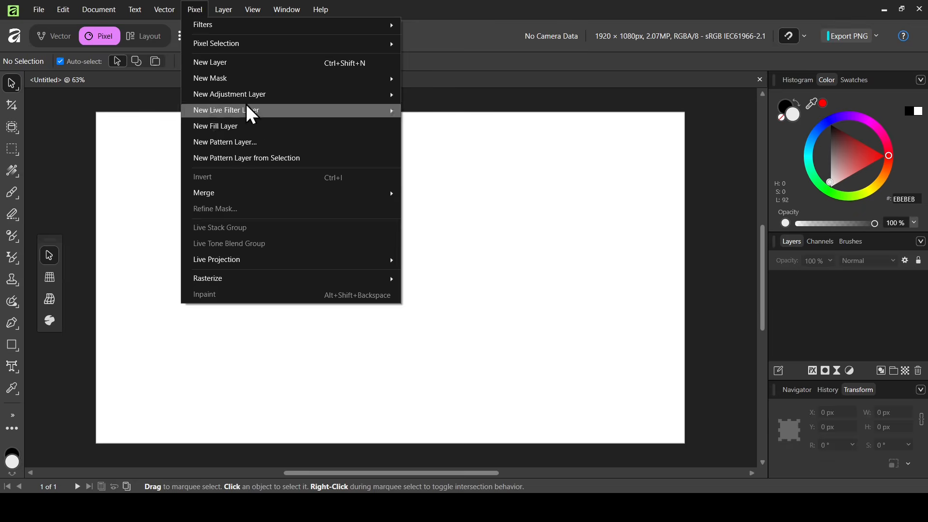
click(439, 10)
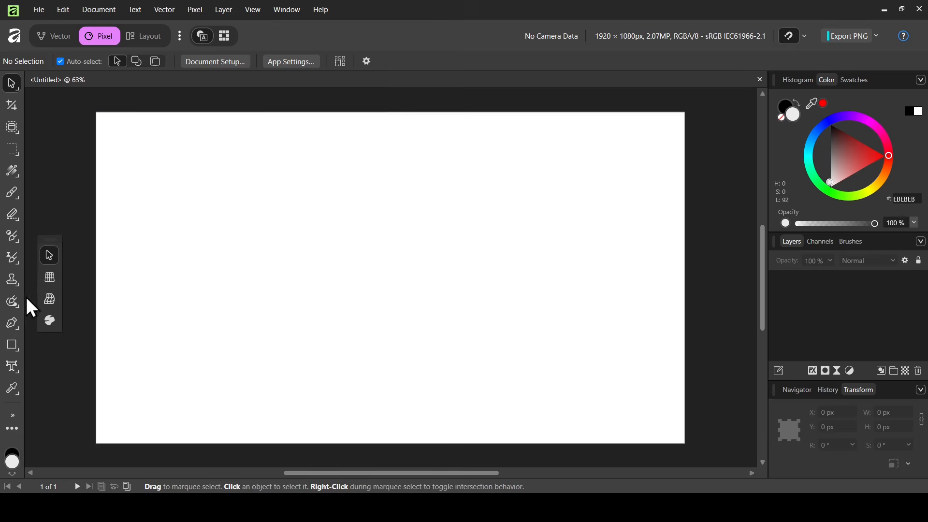
Step: Draw an ellipse about 948 px wide and 790 px high near the middle of the blank page
click(13, 348)
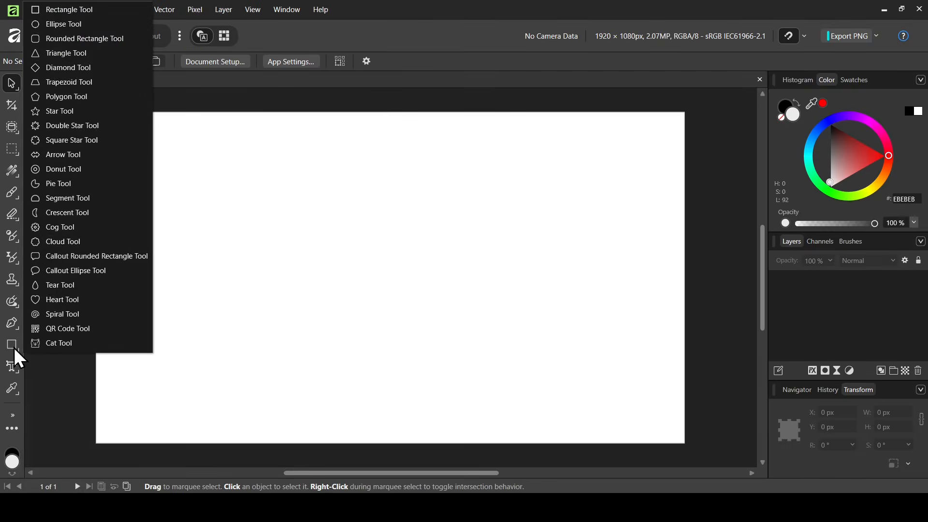
click(78, 27)
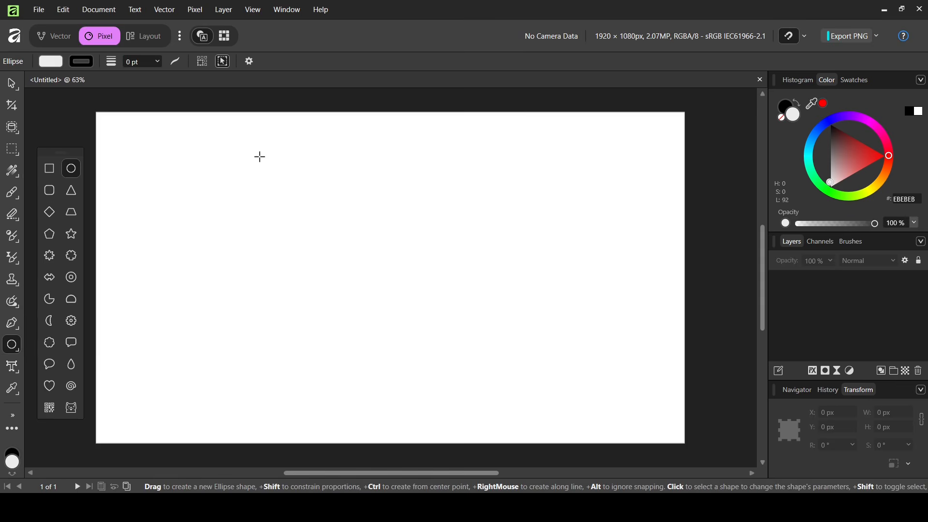
drag(259, 156, 286, 167)
drag(393, 216, 549, 397)
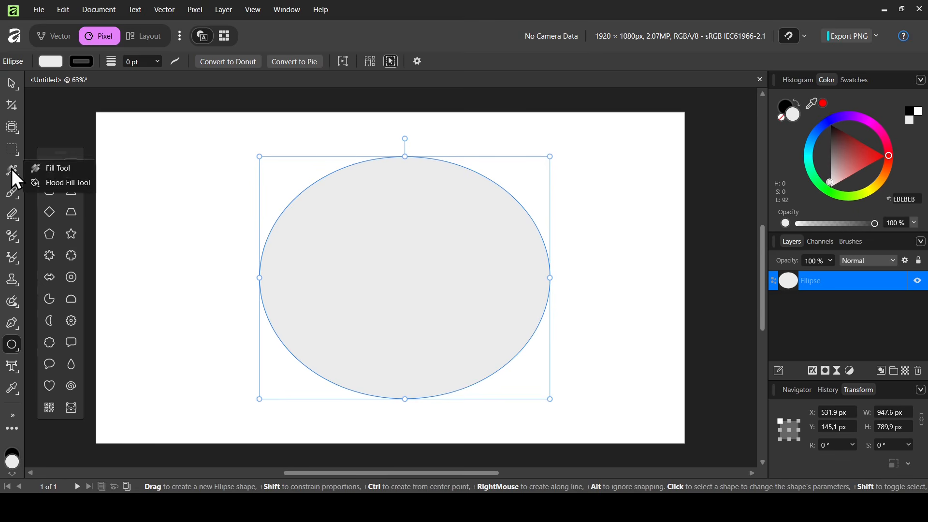
Step: Give the ellipse a Bitmap fill using the watermelon PNG from the Nouveau dossier folder
click(67, 172)
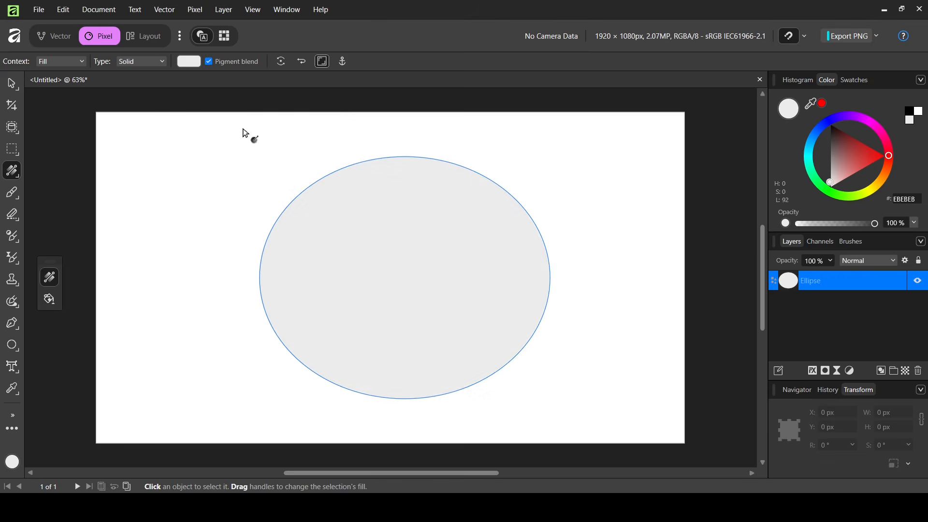
click(70, 62)
click(76, 63)
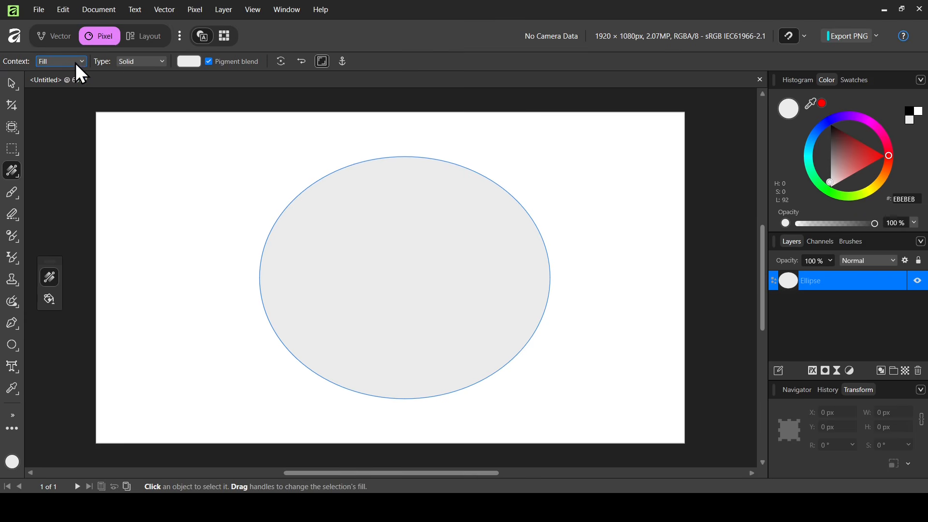
click(149, 63)
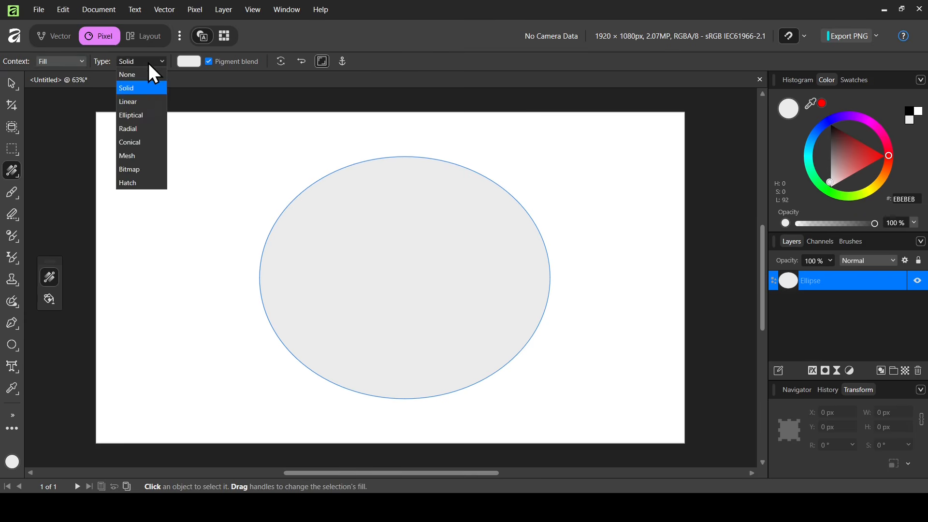
click(142, 171)
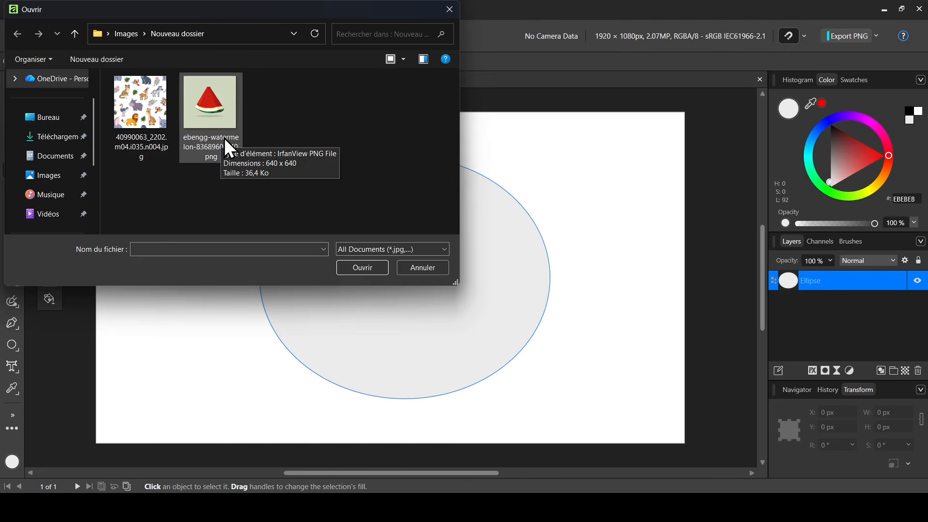
double_click(225, 139)
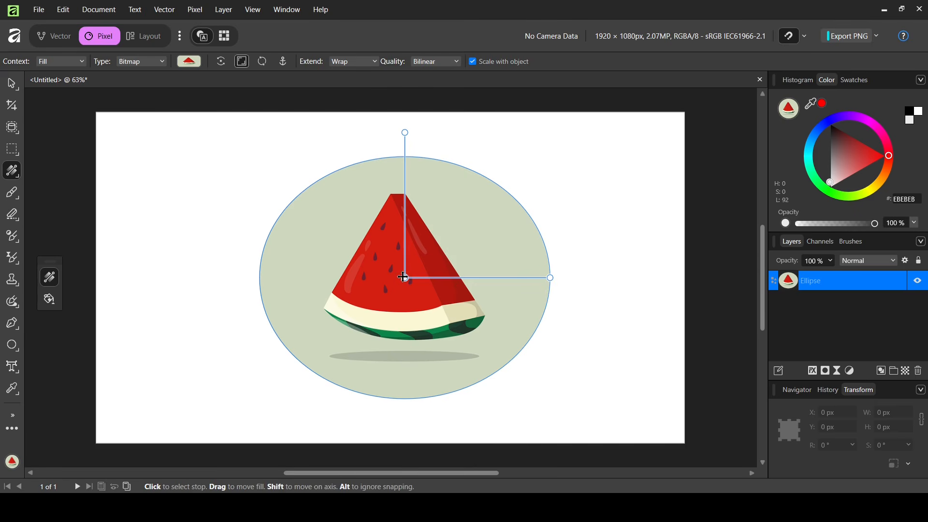
Step: Shrink the bitmap fill so the watermelon repeats in small tiles across the ellipse, and rotate the fill four times
mouse_move(405, 278)
mouse_down()
mouse_move(370, 298)
mouse_move(418, 265)
mouse_move(405, 278)
mouse_up()
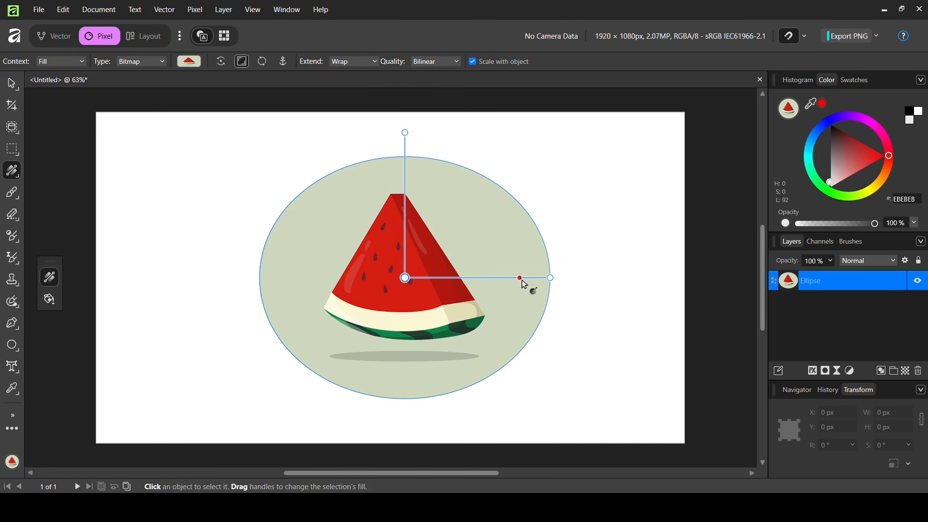
drag(548, 279, 406, 237)
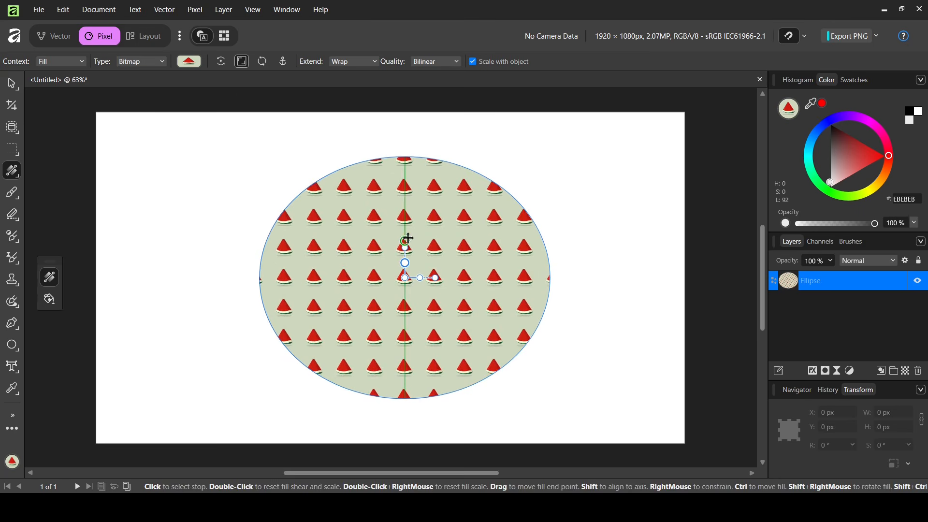
click(219, 60)
click(219, 61)
click(220, 60)
click(219, 60)
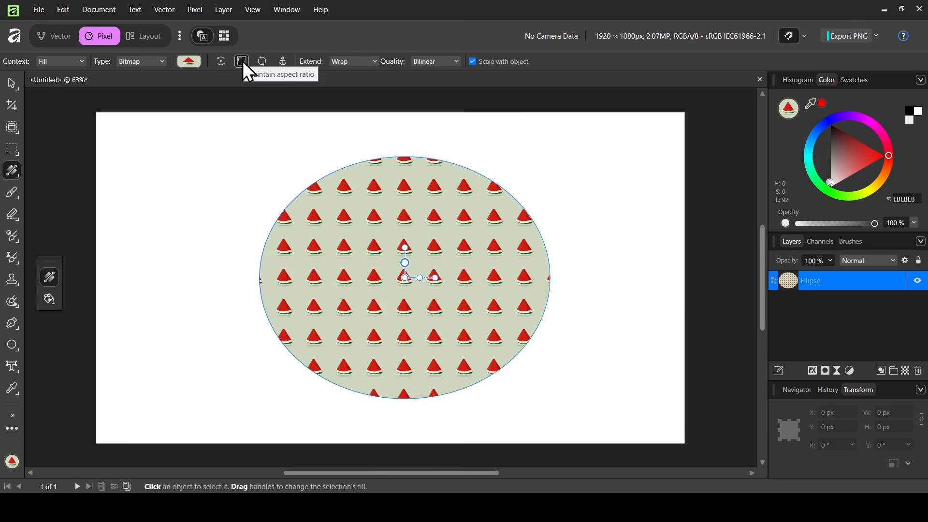
Step: Try to stretch the watermelon fill horizontally with its aspect ratio unlocked
click(798, 390)
click(835, 388)
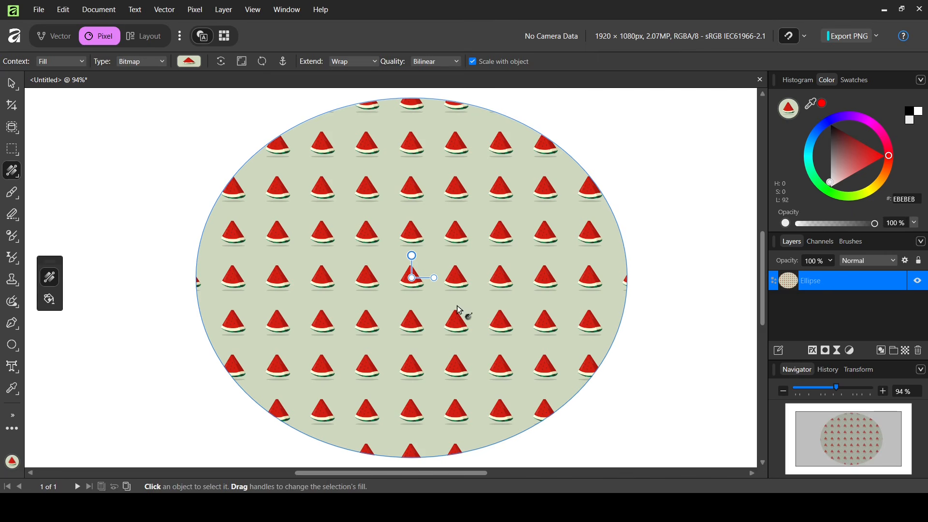
drag(434, 279, 462, 279)
double_click(462, 279)
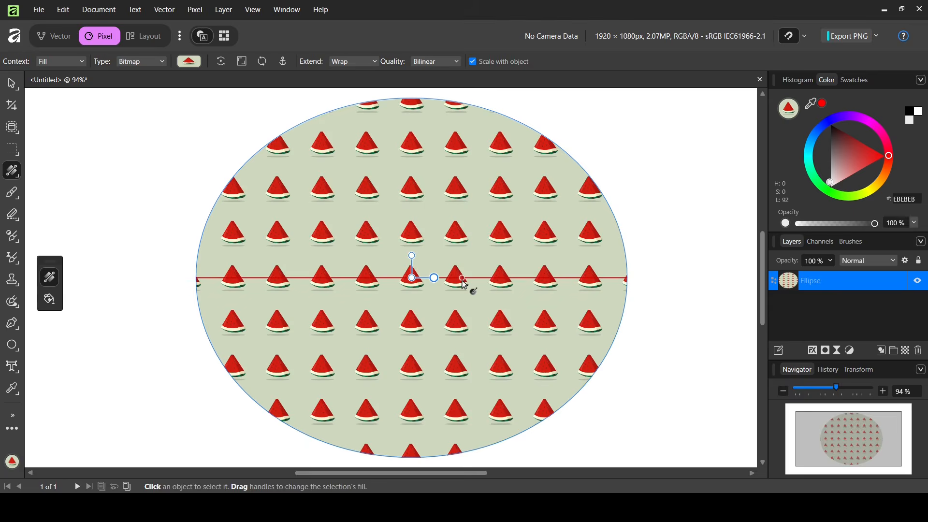
Step: Reset the ellipse's bitmap fill and scale it down to smaller watermelon tiles with the aspect ratio maintained
click(262, 61)
drag(627, 273, 441, 277)
key(ctrl+z)
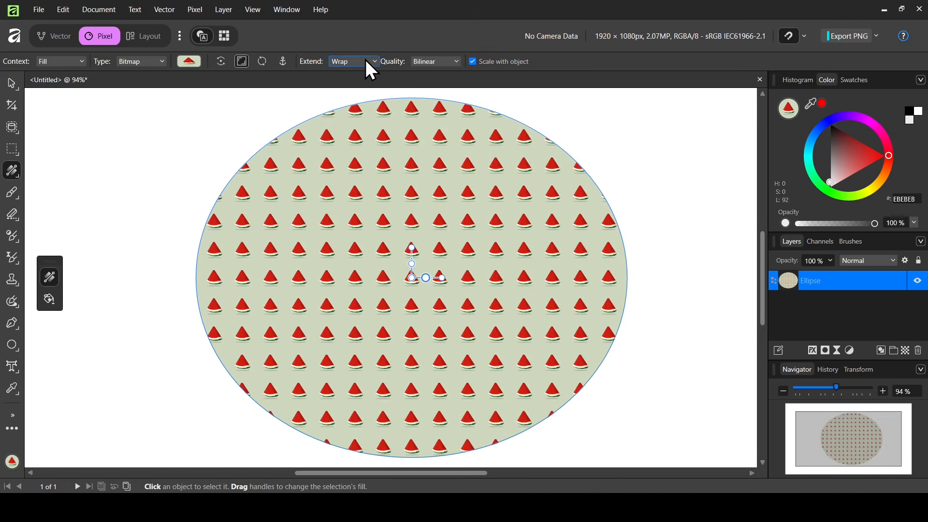
Step: Set the bitmap fill's extend mode to Mirror and enlarge the watermelon tiles
click(367, 60)
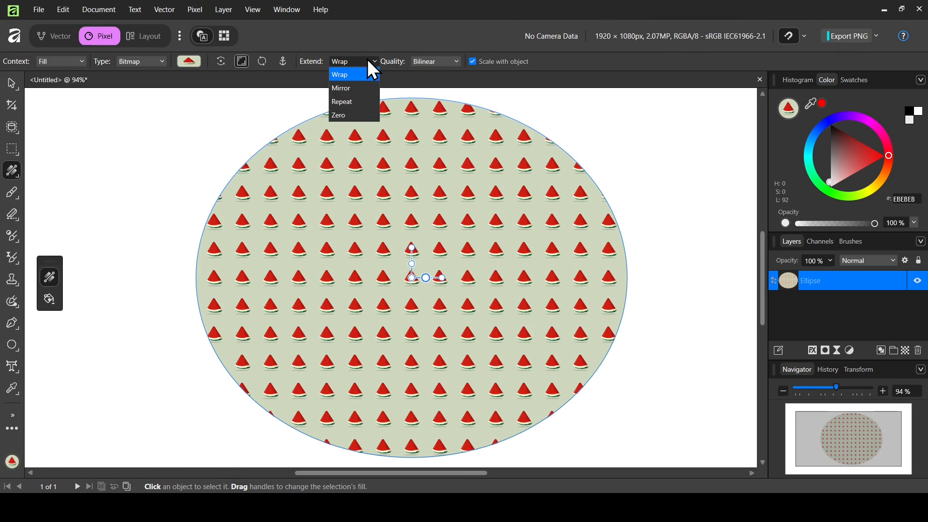
click(354, 88)
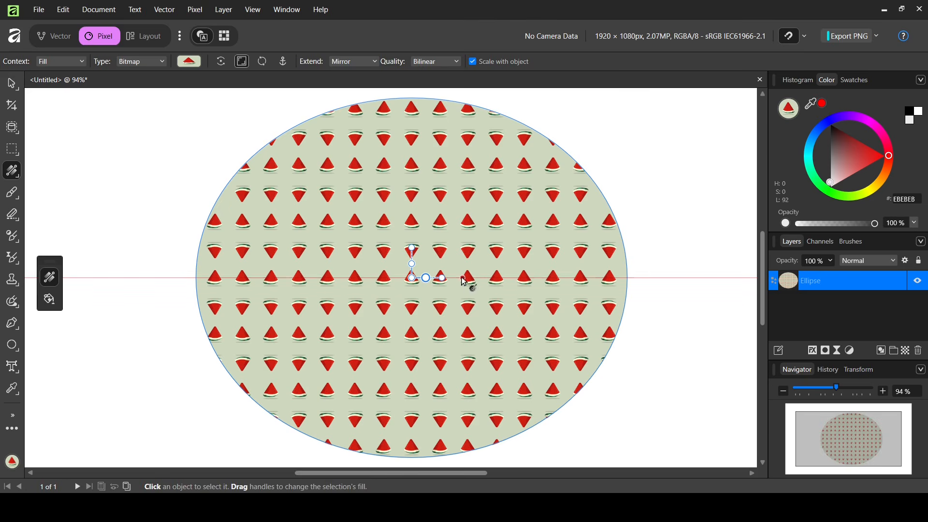
drag(442, 278, 486, 278)
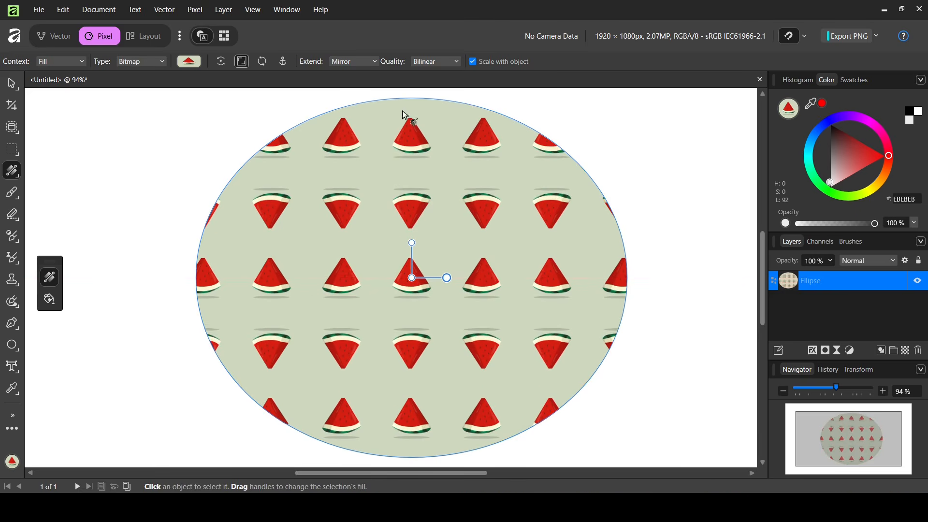
Step: Try the Repeat and Zero extend modes on the ellipse's fill, and set the extend mode back to Wrap
click(366, 63)
click(350, 100)
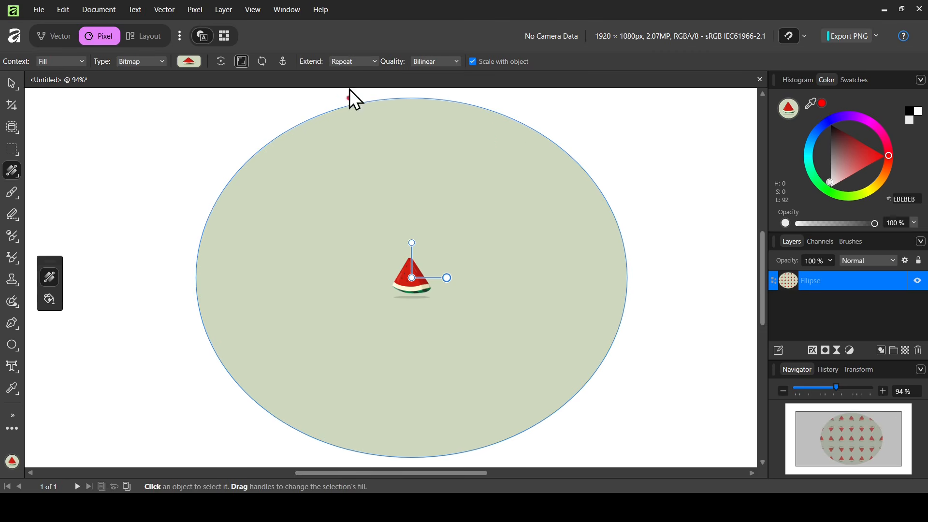
click(350, 61)
click(349, 115)
click(355, 62)
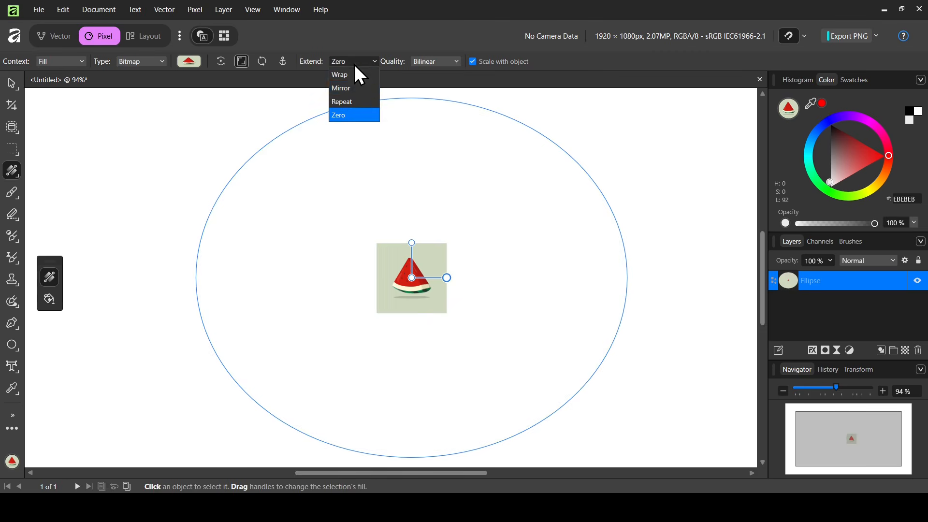
click(354, 76)
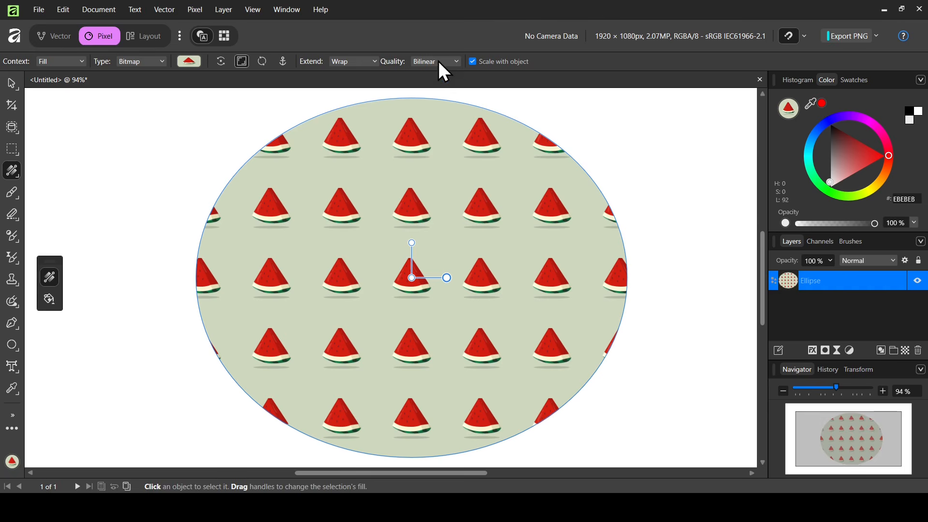
Step: Look at the fill's quality options and scale the watermelon tiles down slightly
click(436, 62)
key(Escape)
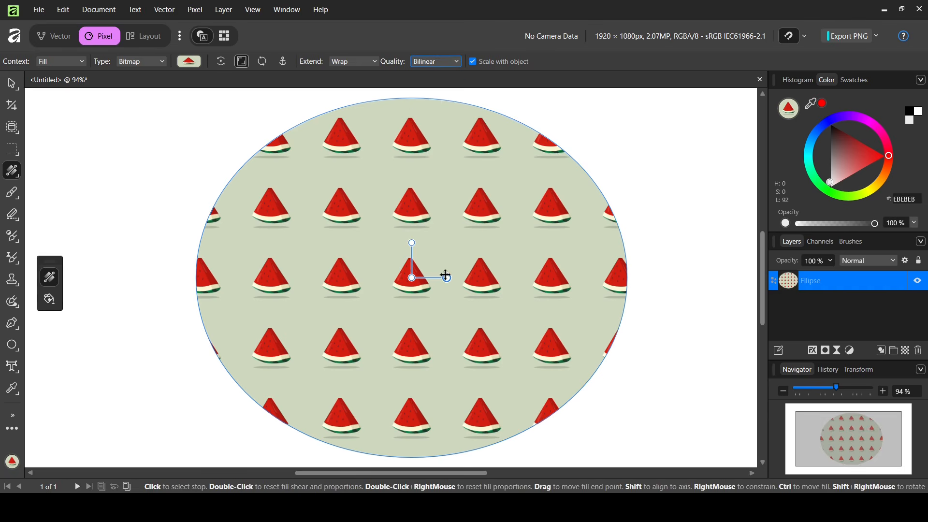
mouse_move(446, 277)
mouse_down()
mouse_move(501, 276)
mouse_move(443, 277)
mouse_up()
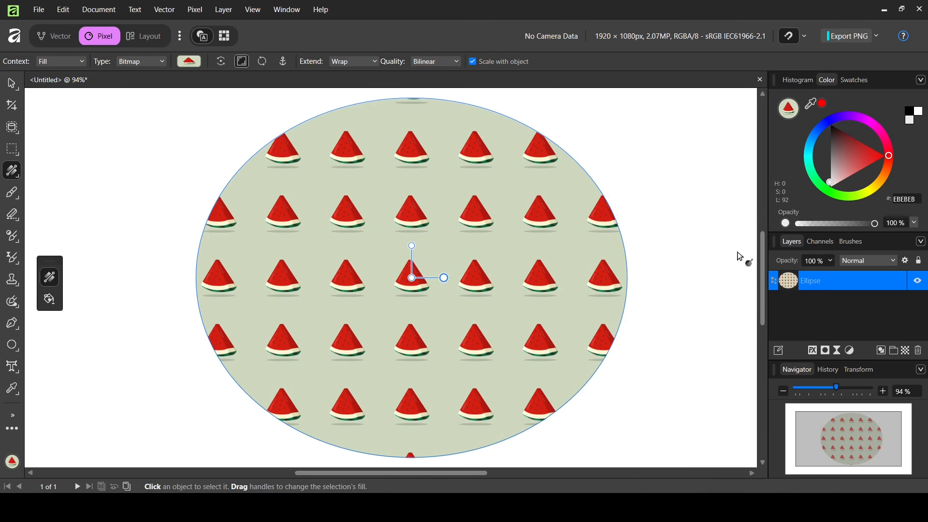
Step: Delete the ellipse layer so the page is empty
click(917, 350)
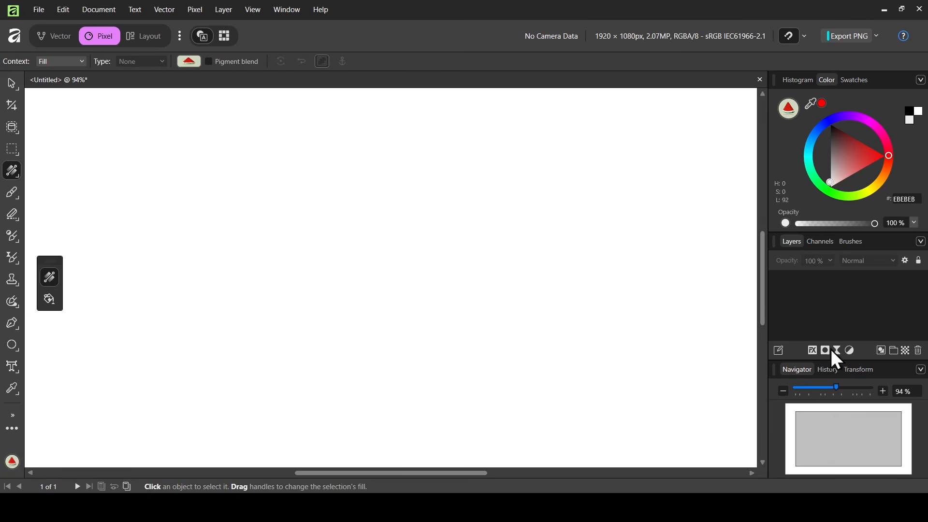
drag(826, 394, 819, 394)
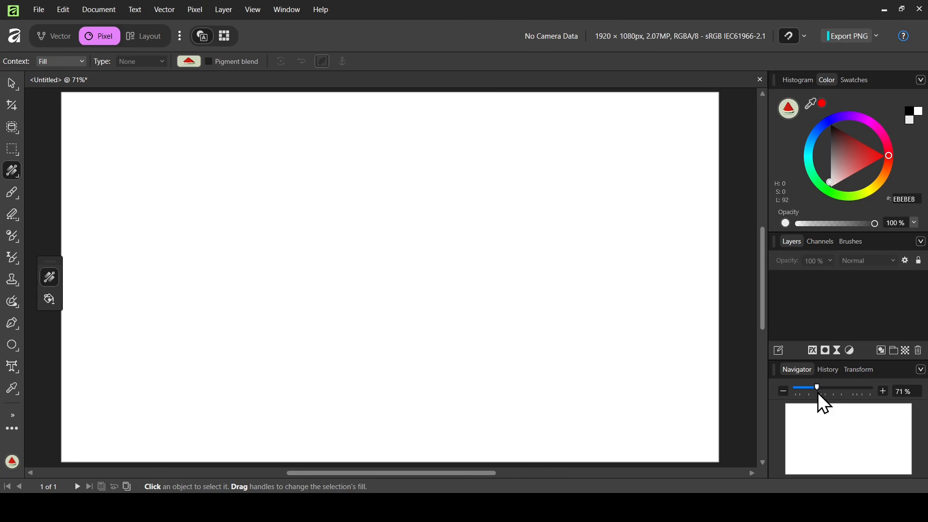
click(202, 12)
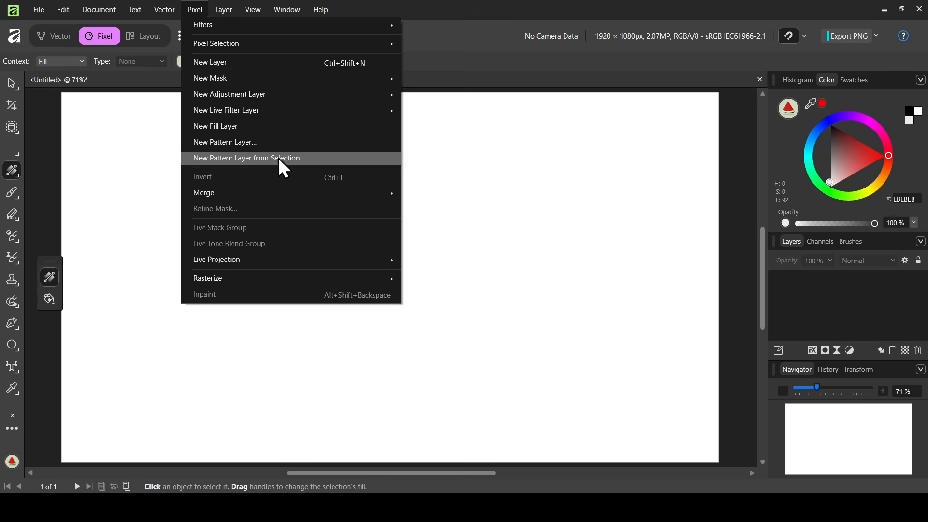
click(499, 4)
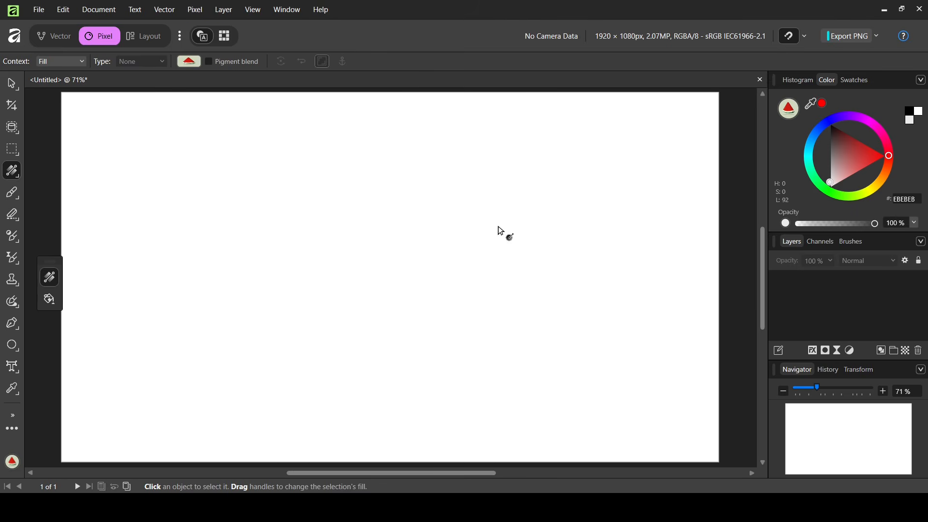
Step: Paste the copied animal illustration 40990063_2202.m04.i035.n004.jpg onto the empty page
key(ctrl+v)
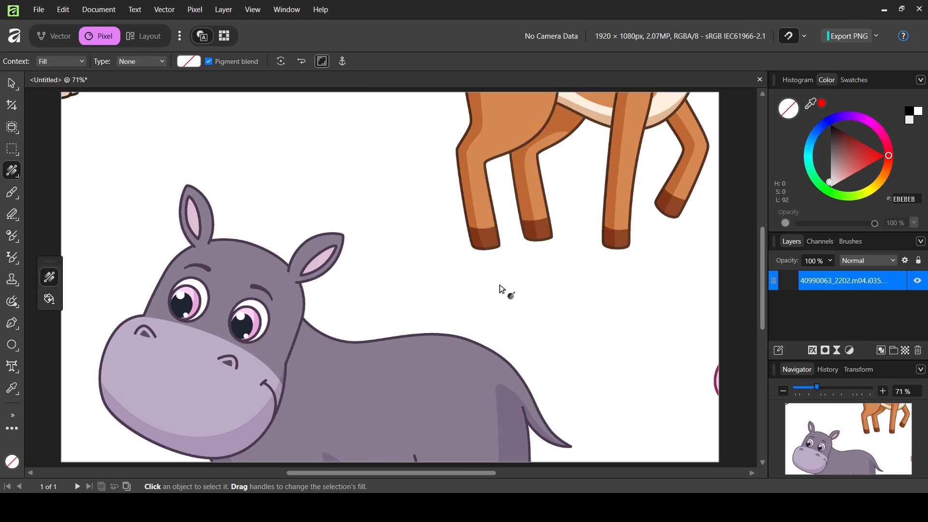
click(537, 278)
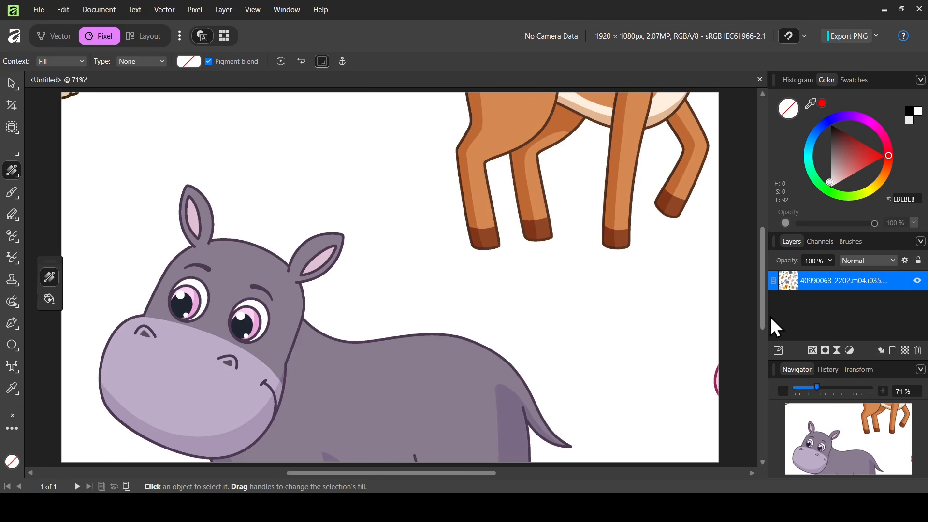
Step: Scale the animal image to one tenth about its centre with proportions locked, making it 500 × 500 px, and centre it on the page
click(863, 369)
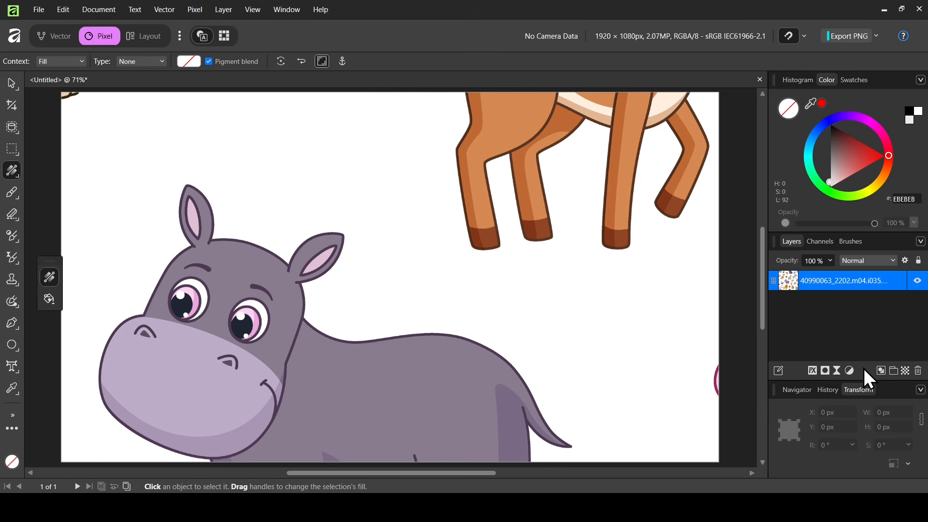
double_click(853, 282)
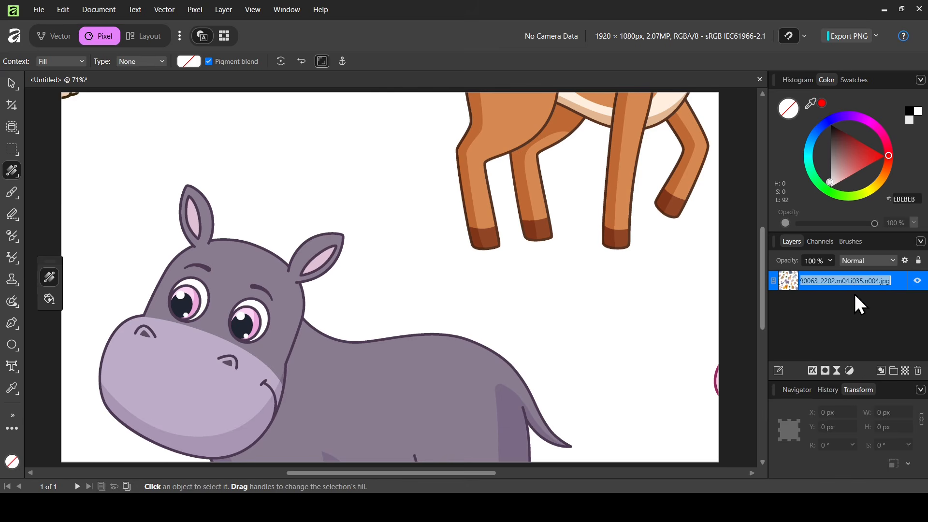
click(17, 88)
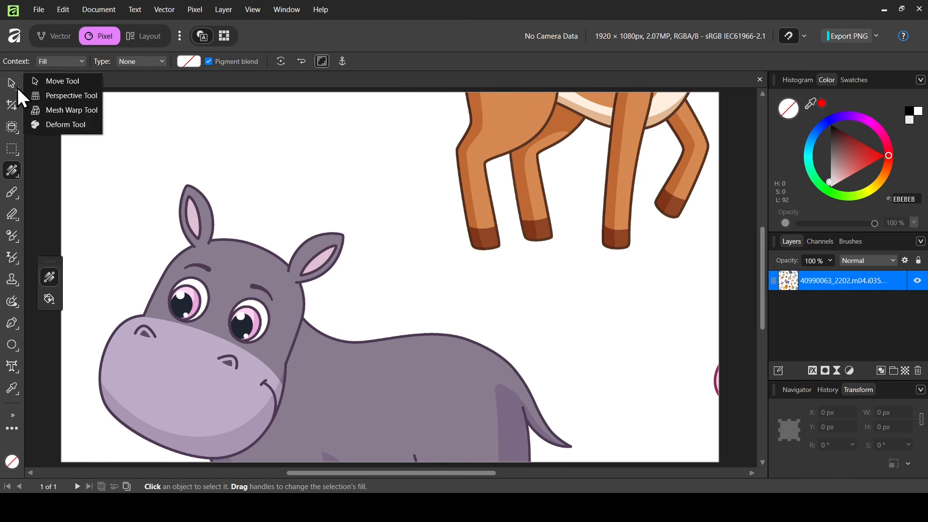
click(71, 84)
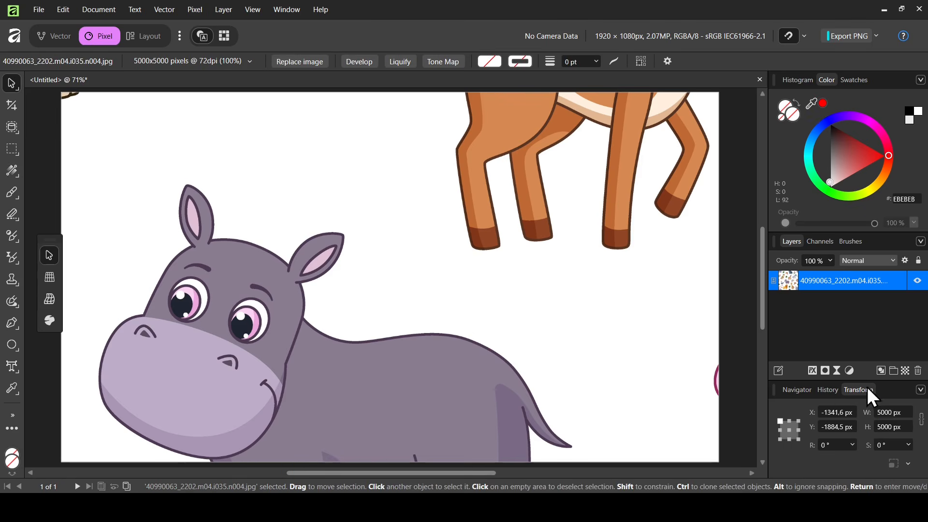
click(790, 432)
click(920, 418)
click(902, 413)
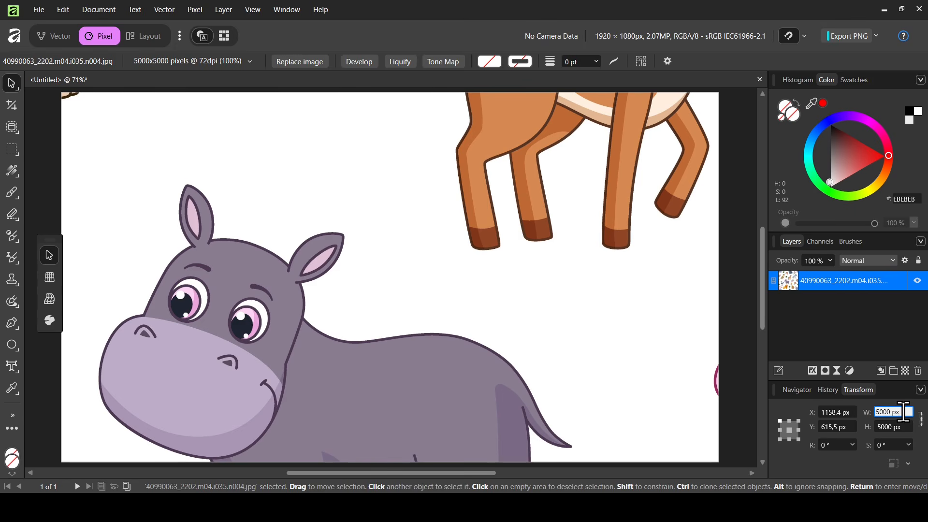
text(/10)
key(Return)
drag(452, 309, 381, 271)
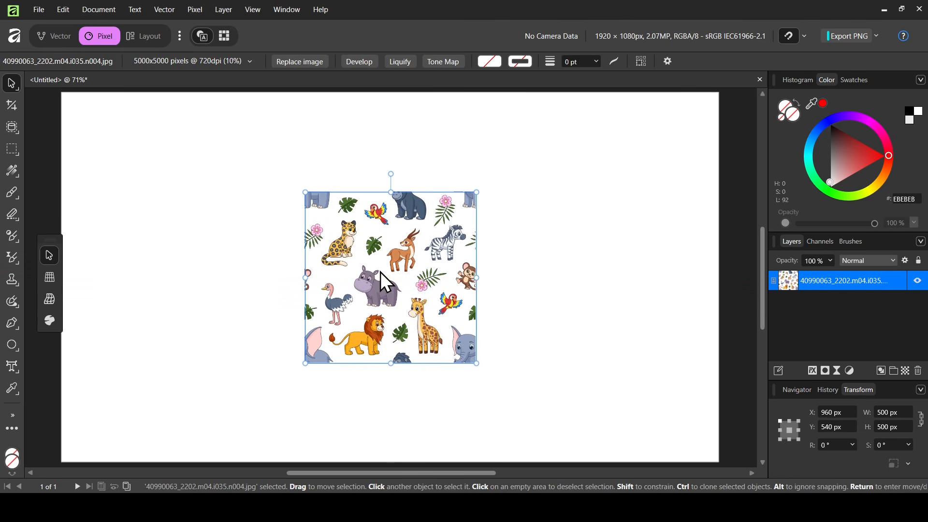
Step: Rasterize the animal image layer
click(203, 11)
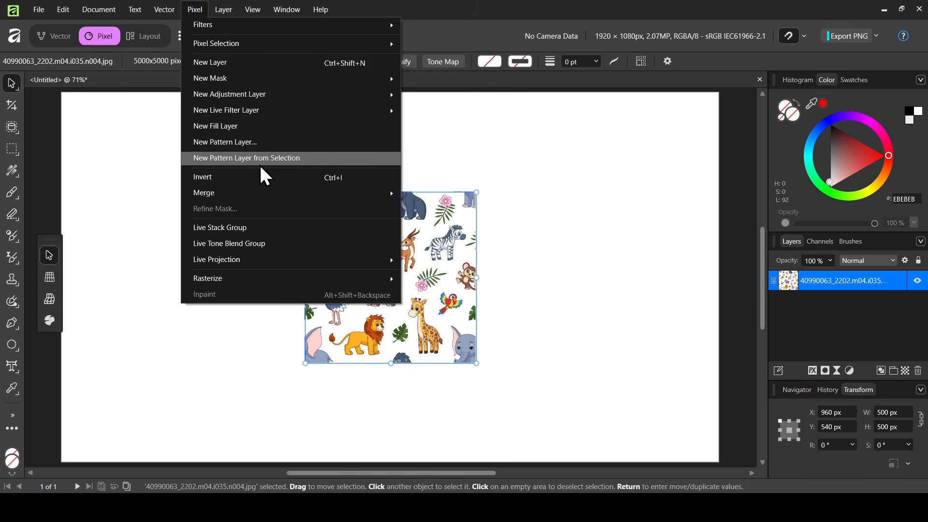
click(532, 3)
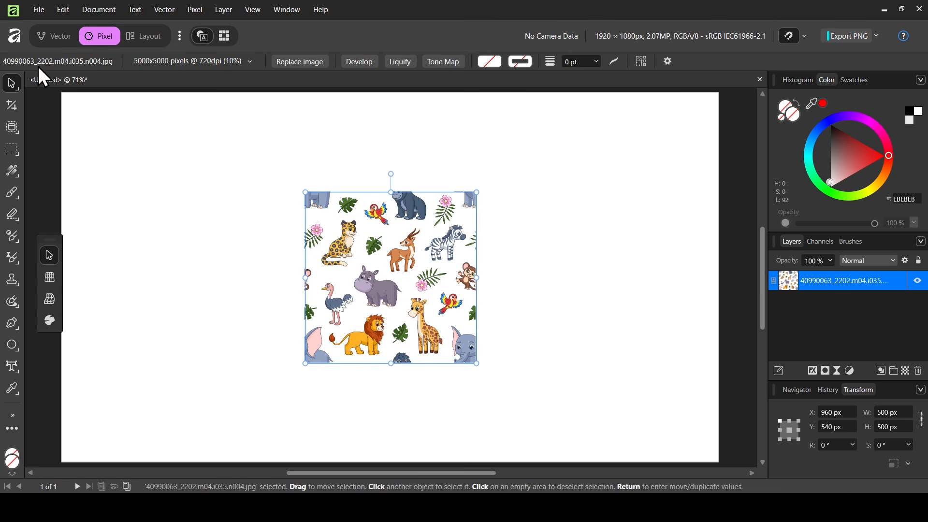
right_click(405, 270)
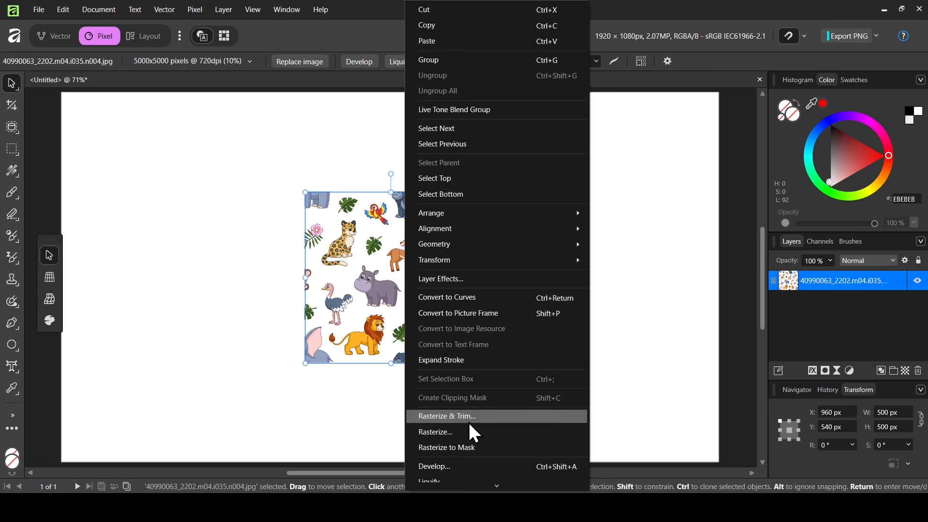
click(486, 435)
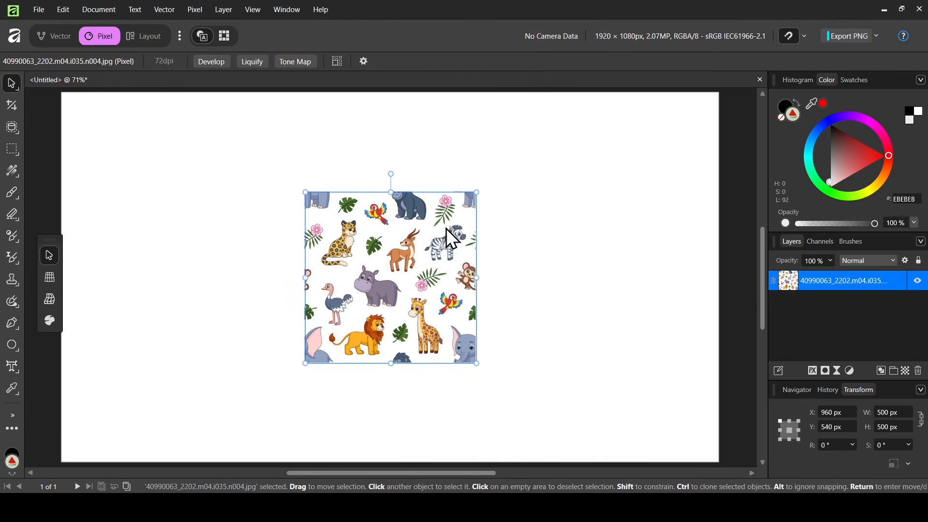
Step: Load the image layer's outline as a pixel selection, hide that layer, and create a new pattern layer from the selection
ctrl+click(790, 281)
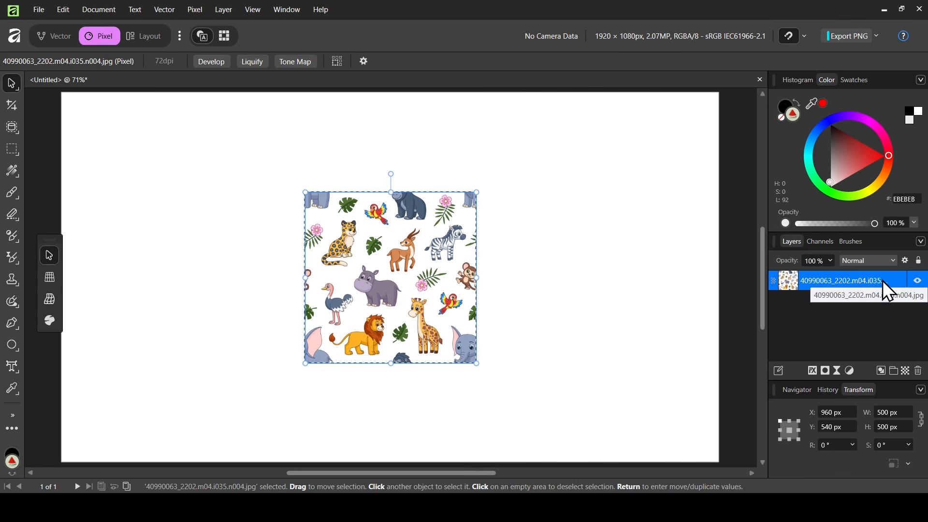
click(918, 281)
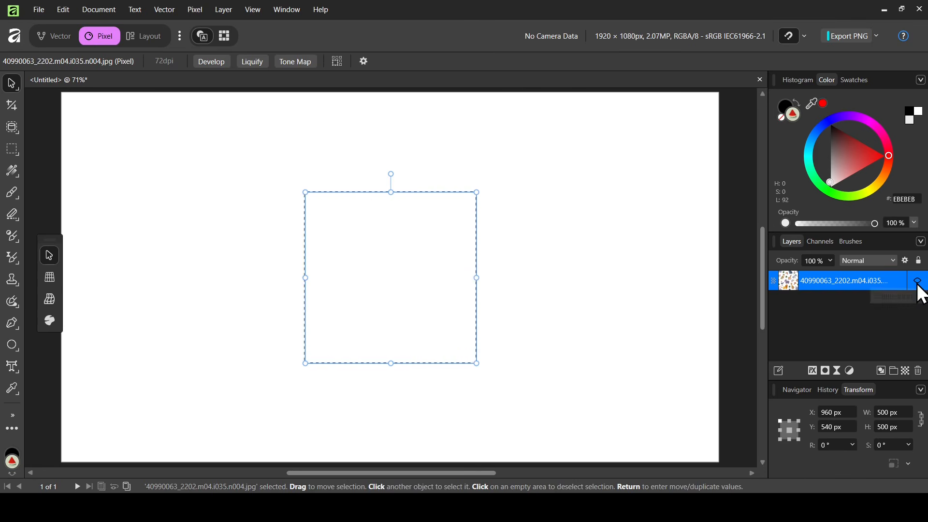
click(798, 390)
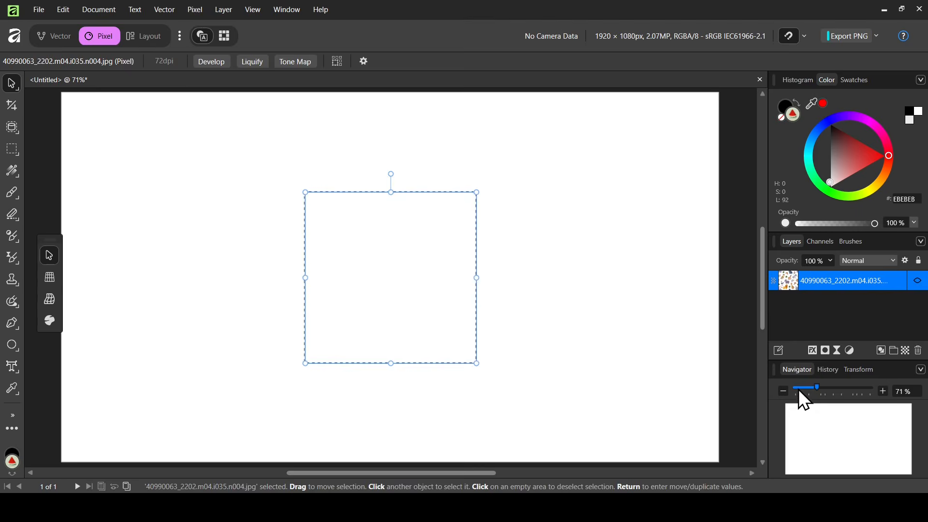
click(833, 387)
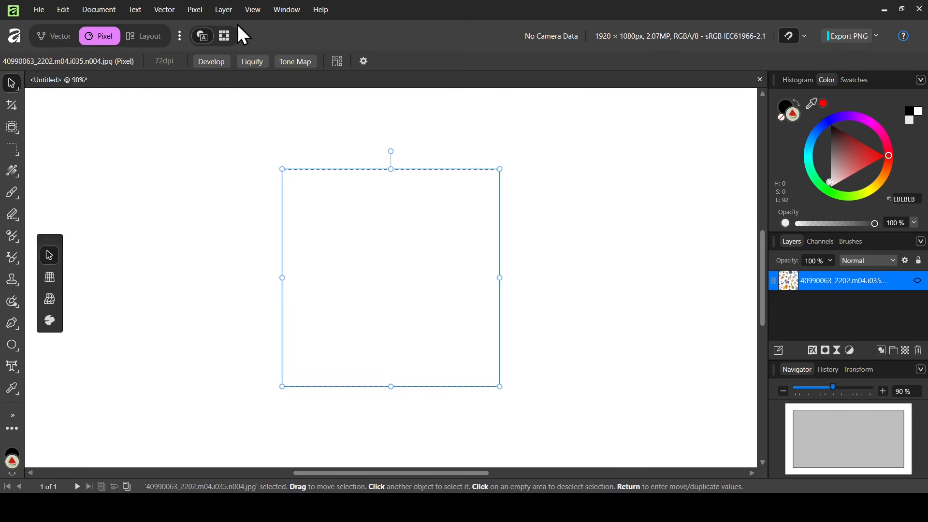
click(192, 13)
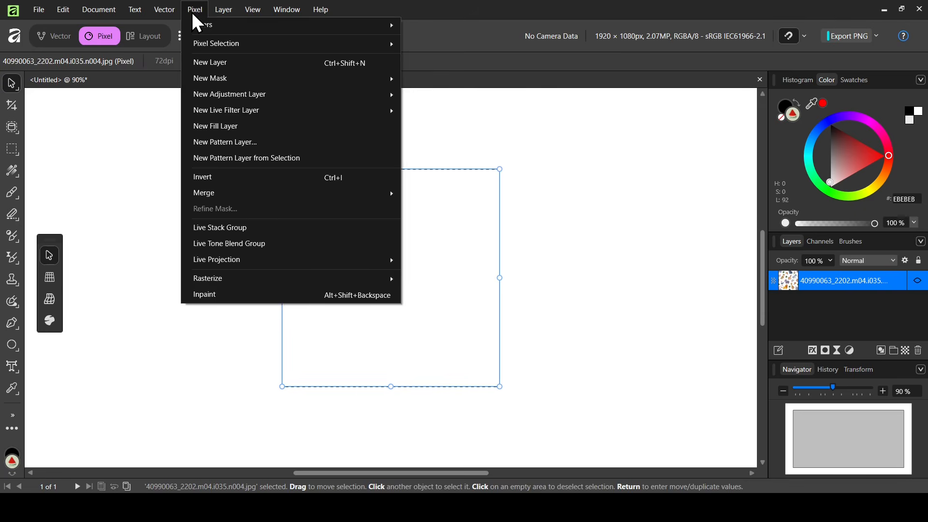
click(265, 161)
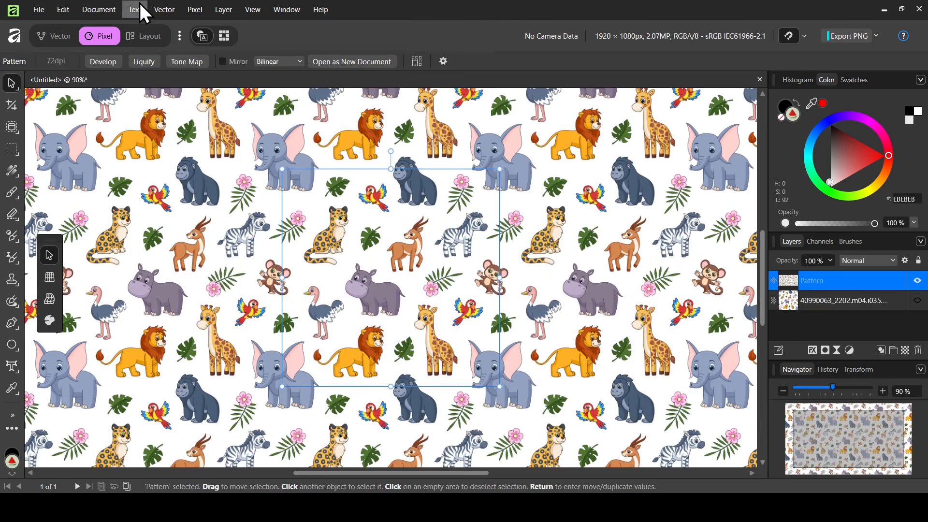
Step: Clear the pixel selection around the pattern tile
click(195, 10)
mouse_move(256, 43)
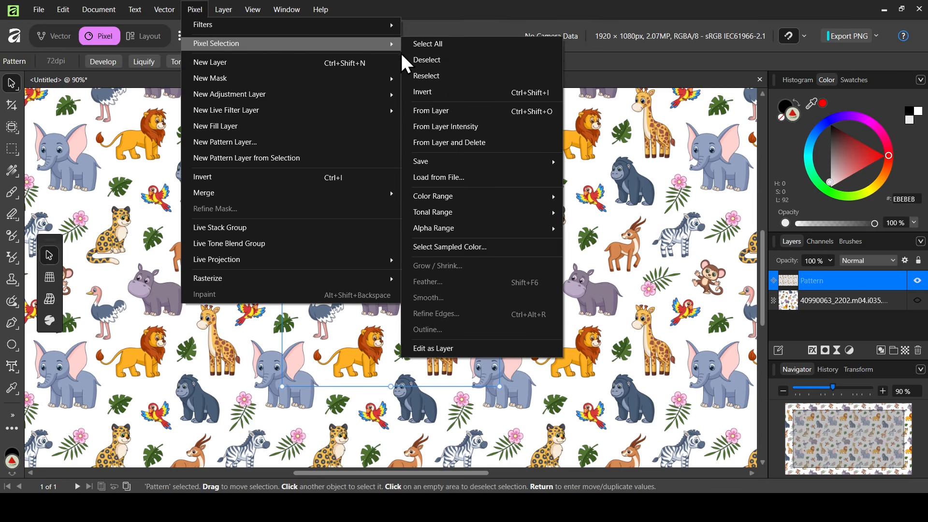
click(426, 61)
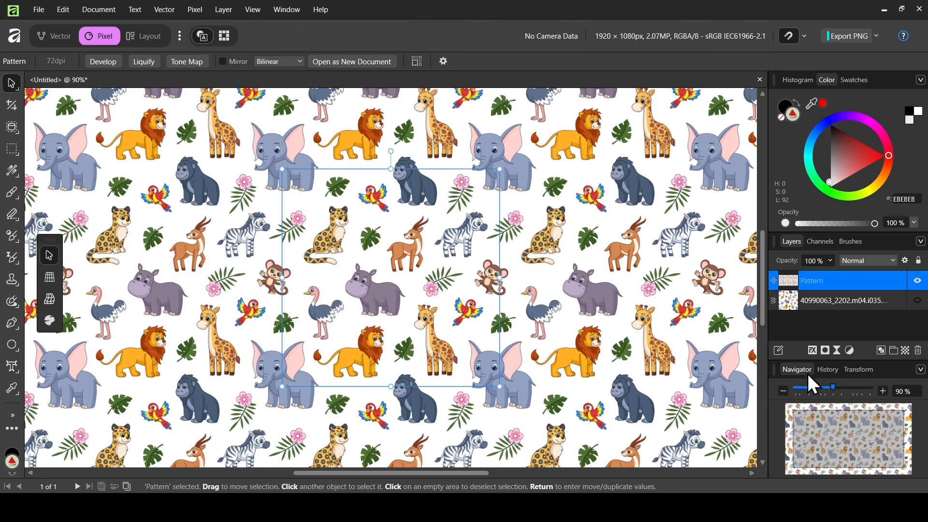
Step: Enlarge and slightly rotate the animal pattern's tile, then shrink it below its original size and shift the pattern across the page
drag(821, 388, 815, 389)
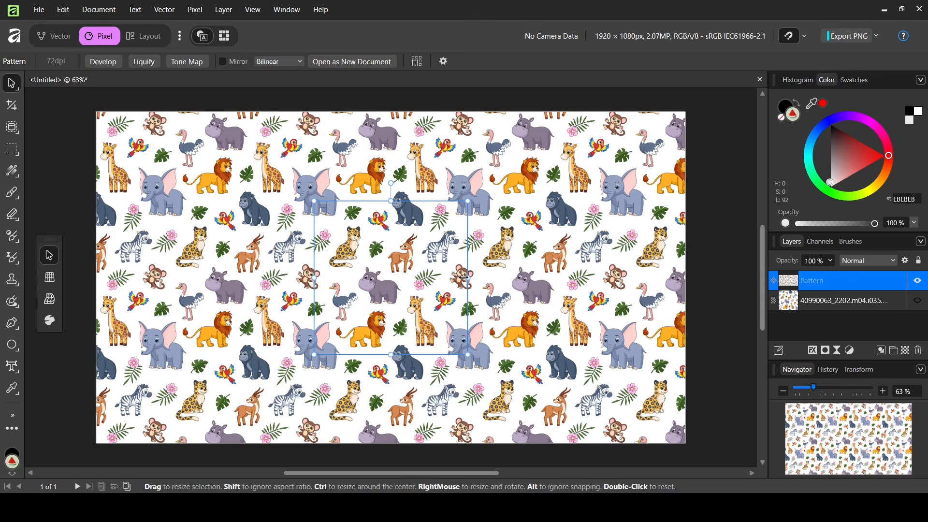
mouse_move(465, 278)
mouse_down()
mouse_move(455, 273)
mouse_move(477, 278)
mouse_up()
click(825, 386)
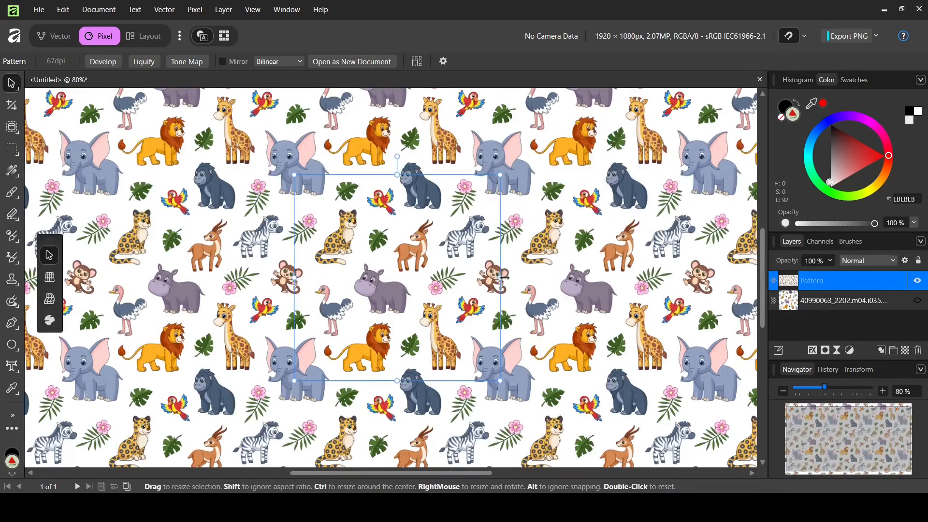
scroll(419, 139, up, 1)
mouse_move(410, 143)
mouse_down()
mouse_move(314, 141)
mouse_move(295, 150)
mouse_move(410, 141)
mouse_up()
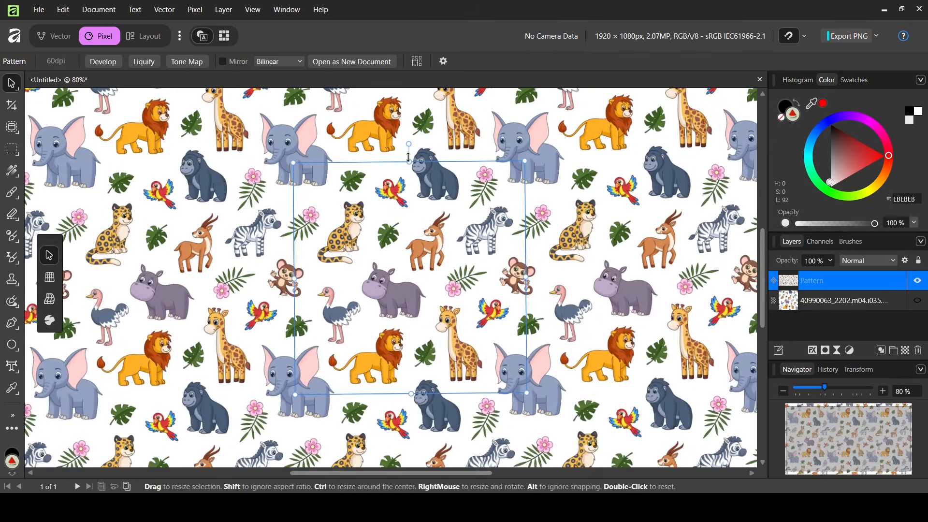
click(813, 387)
drag(496, 277, 428, 250)
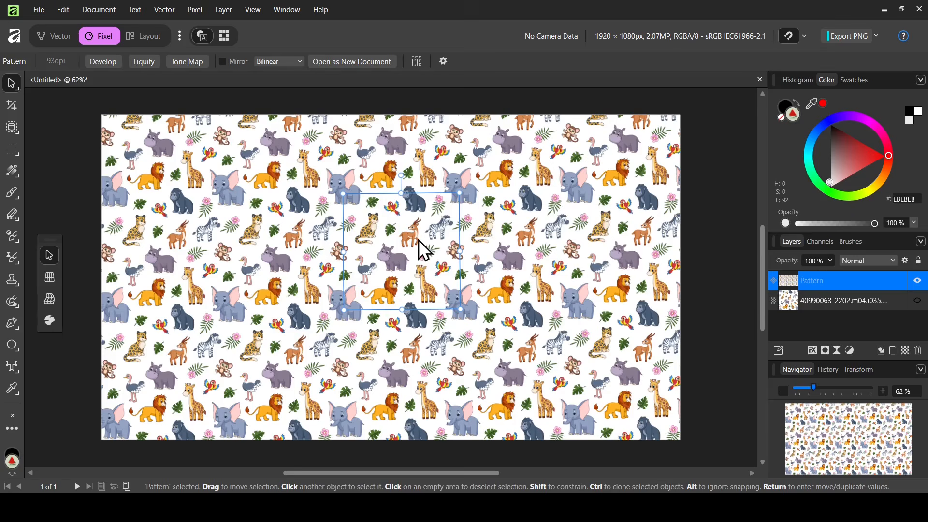
drag(442, 231, 442, 231)
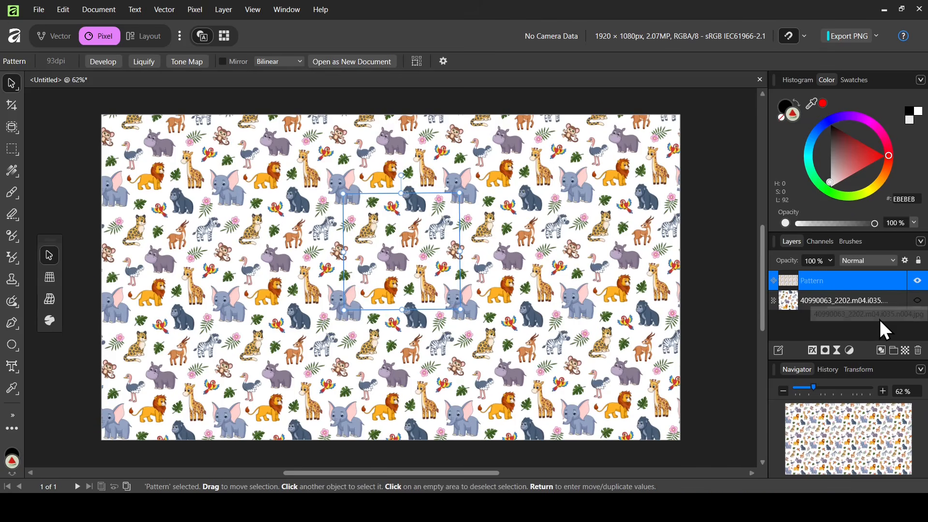
Step: Delete the pattern layer and the hidden image layer, and create an empty pattern layer with width 500 and height 500
click(918, 351)
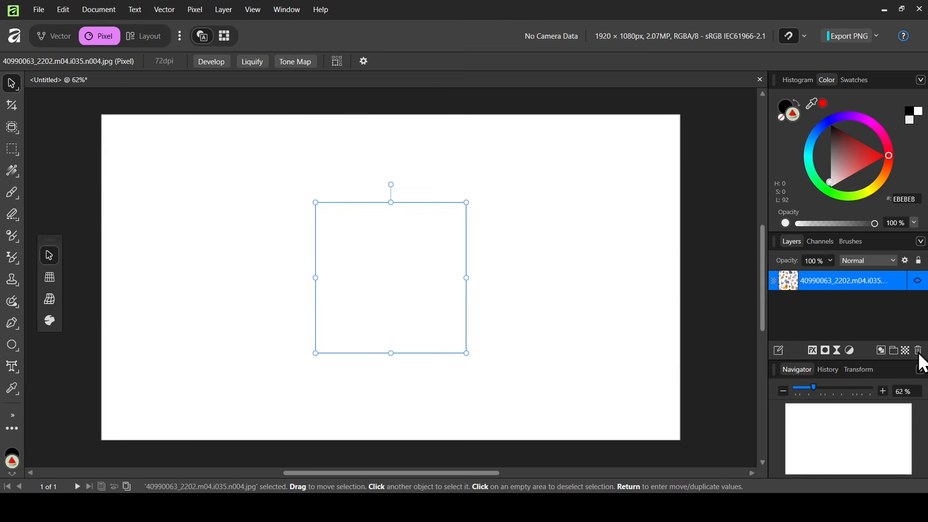
click(919, 352)
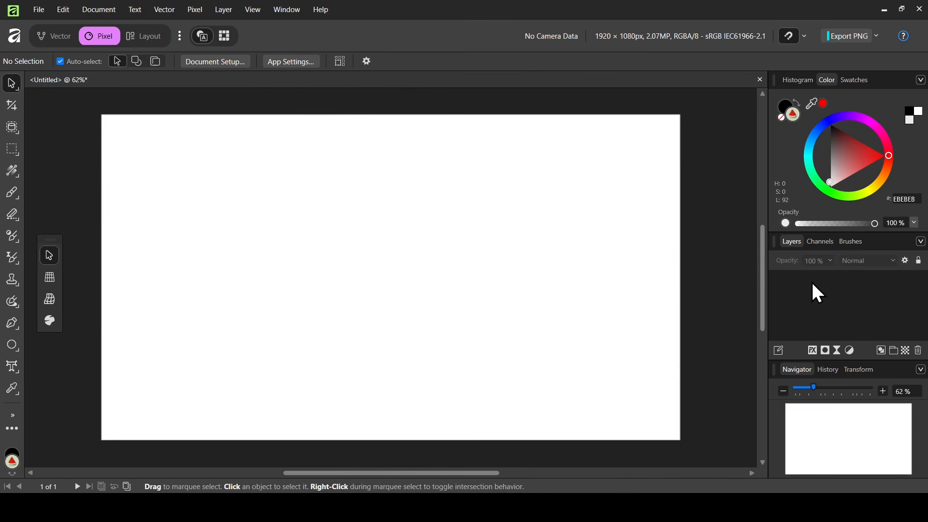
click(197, 10)
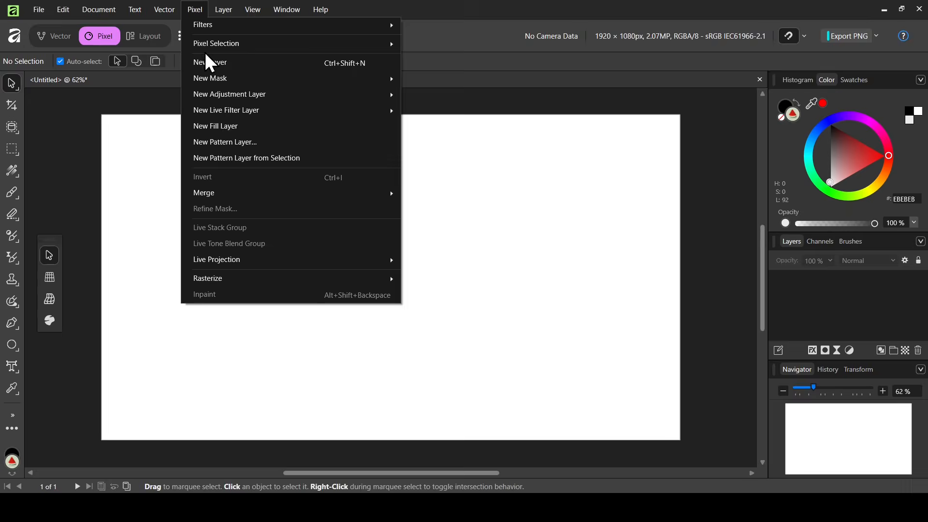
click(242, 143)
drag(463, 202, 450, 190)
click(459, 220)
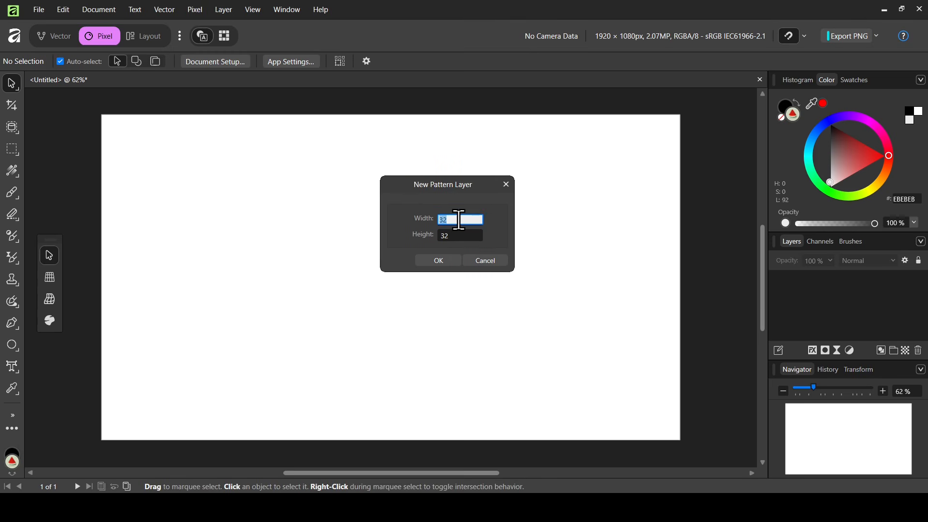
text(50)
text(500)
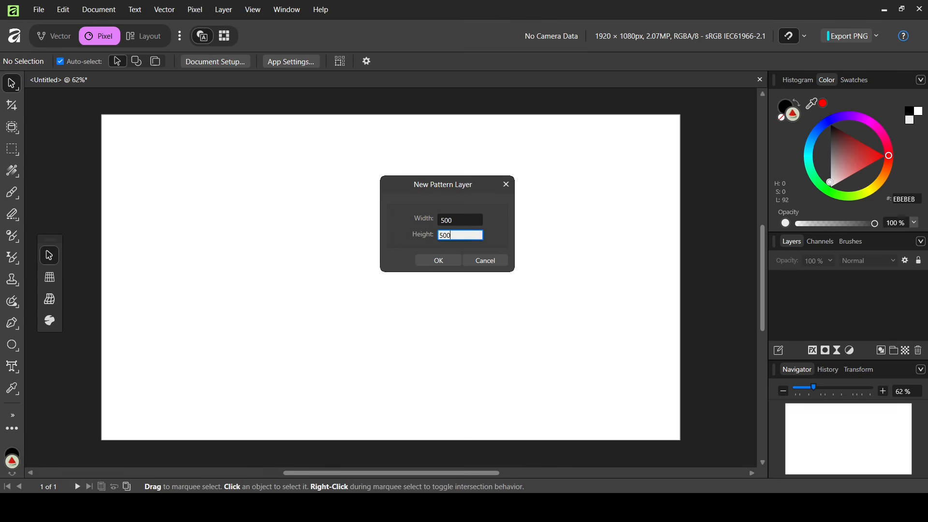
click(450, 263)
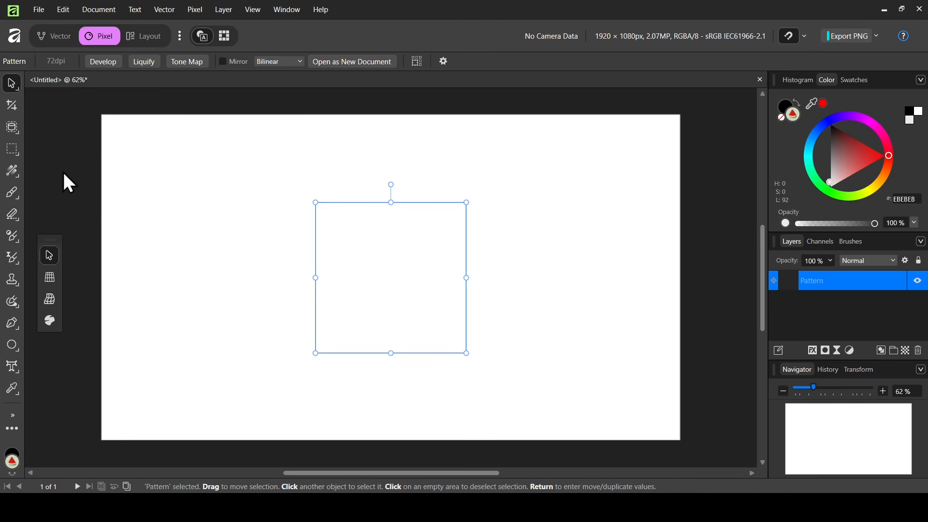
Step: Activate the Paint Brush Tool and choose the 32 px Round Brush from the Basic brush category
click(12, 192)
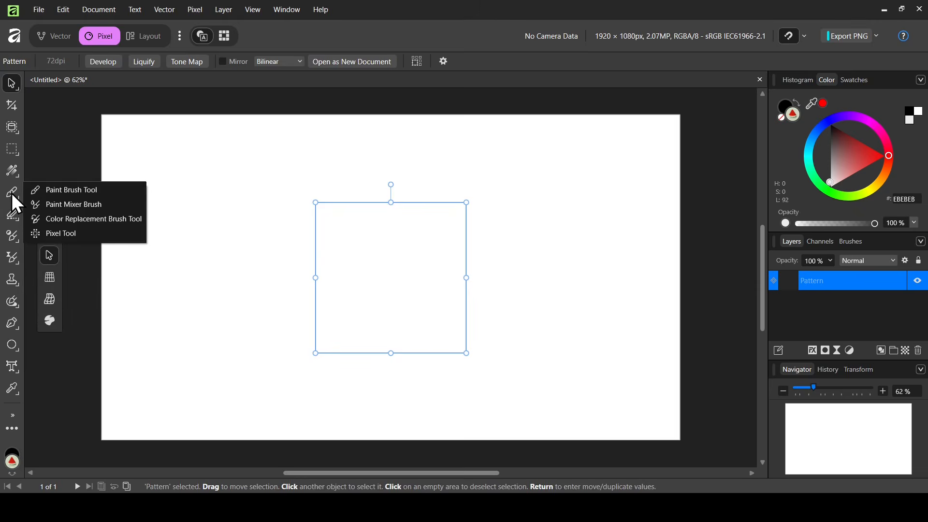
click(63, 192)
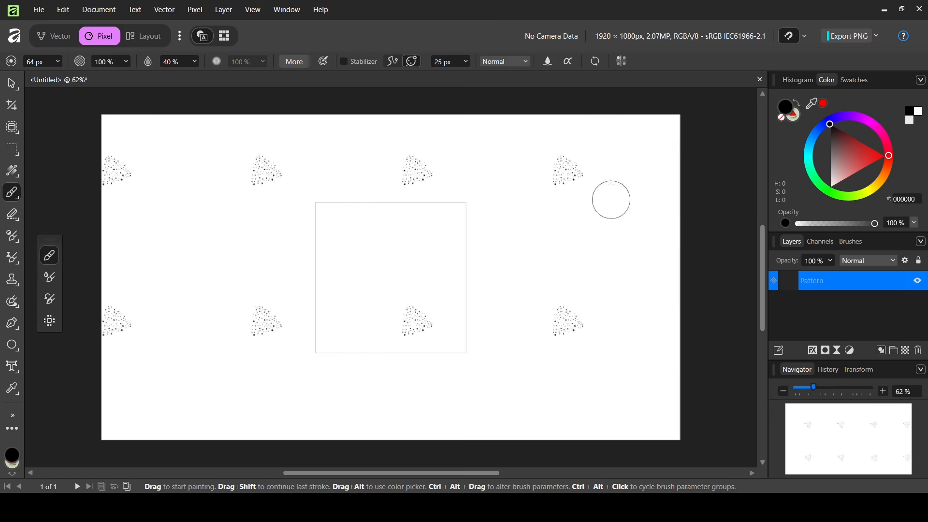
click(852, 241)
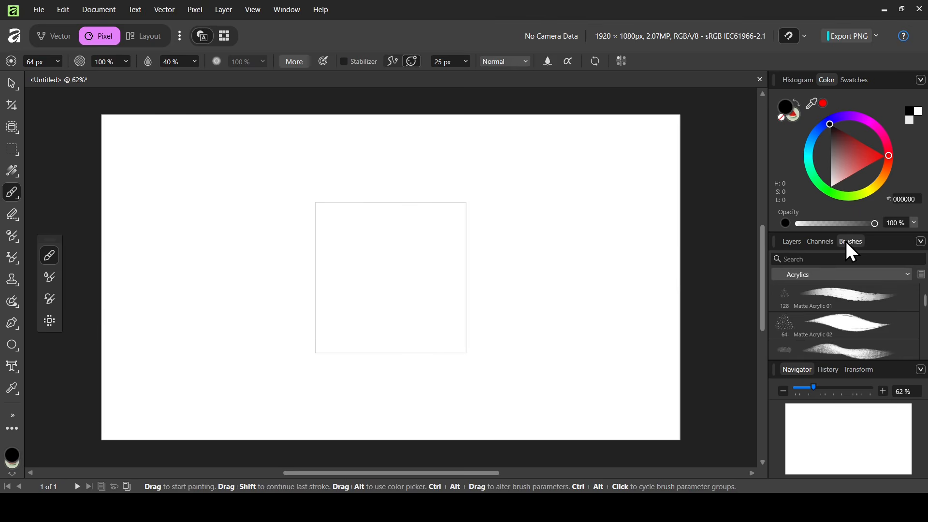
click(849, 272)
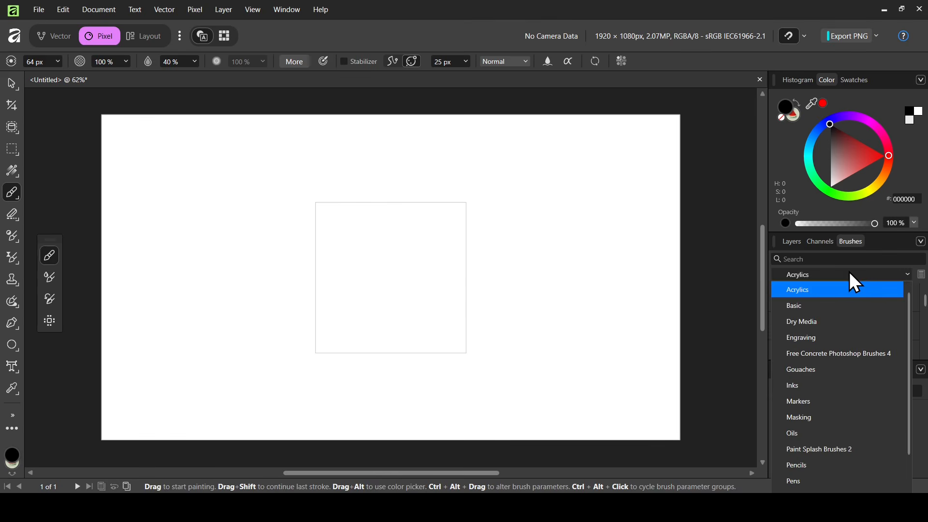
click(839, 304)
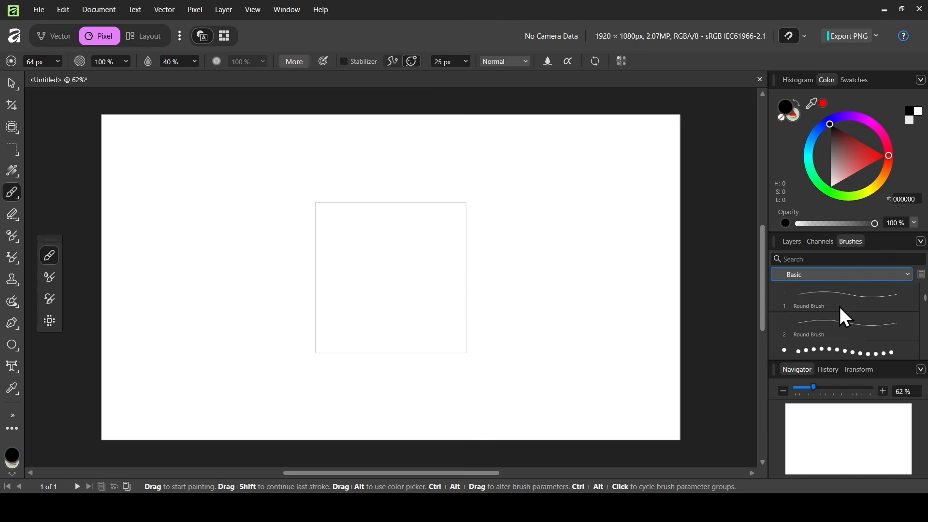
drag(922, 303, 922, 307)
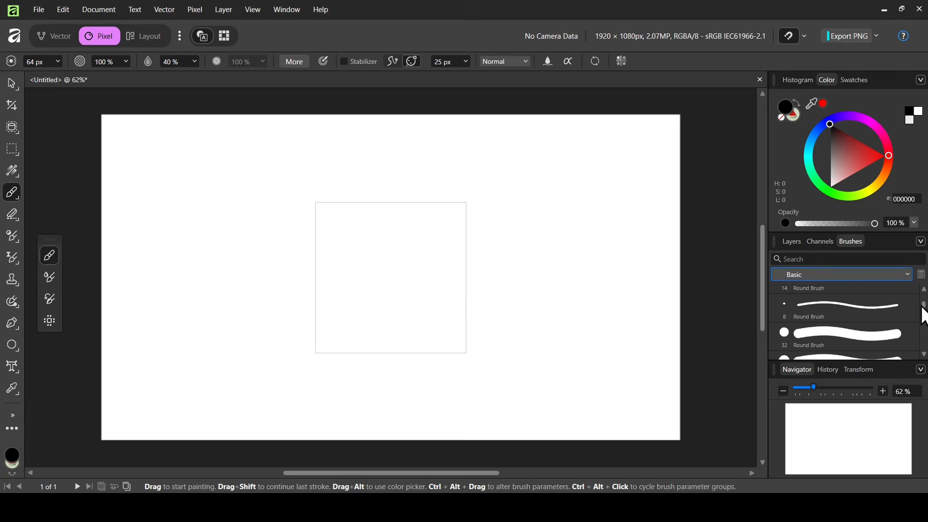
click(821, 330)
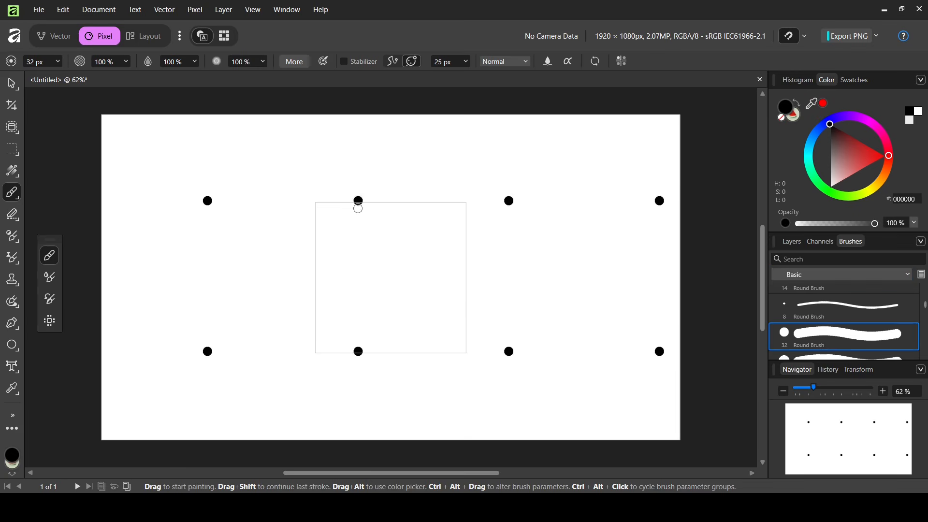
Step: Set the brush width to 100 px and paint two black dots placed diagonally to each other in the repeating pattern
text(1)
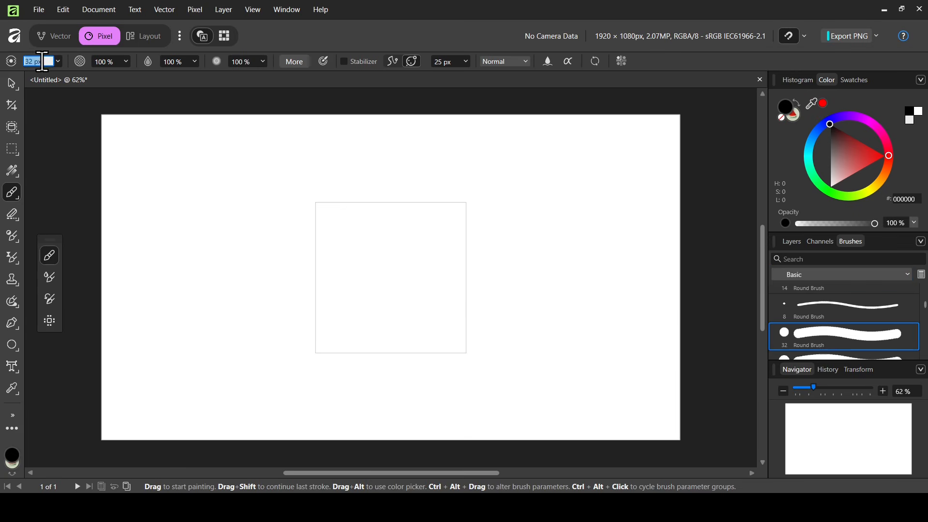
text(00)
key(Return)
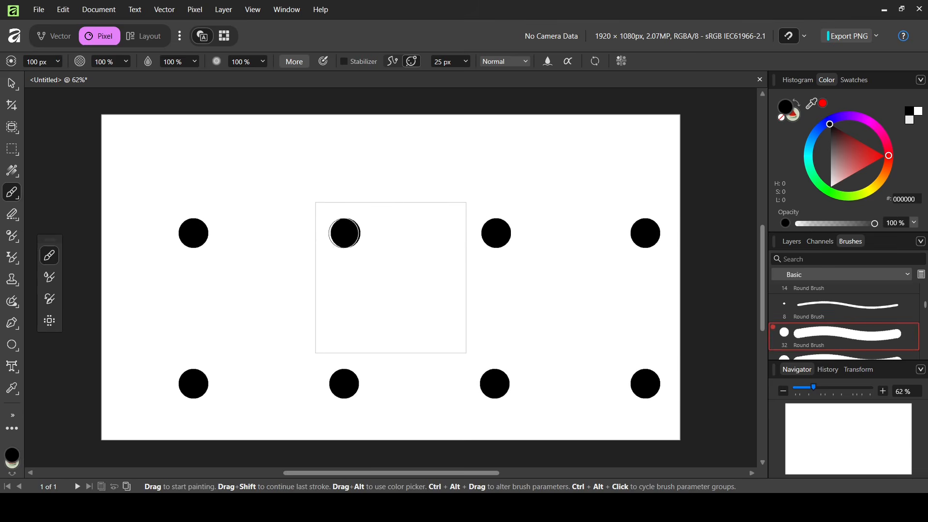
click(343, 230)
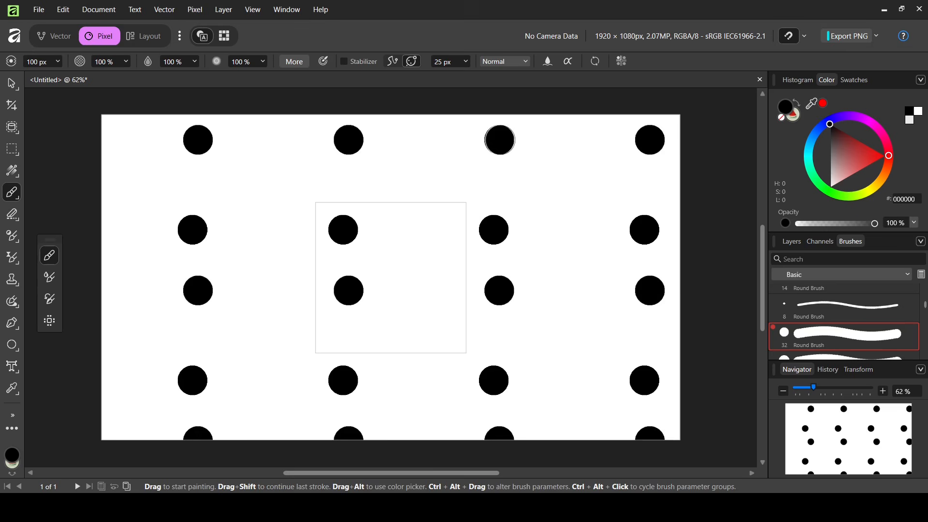
click(567, 147)
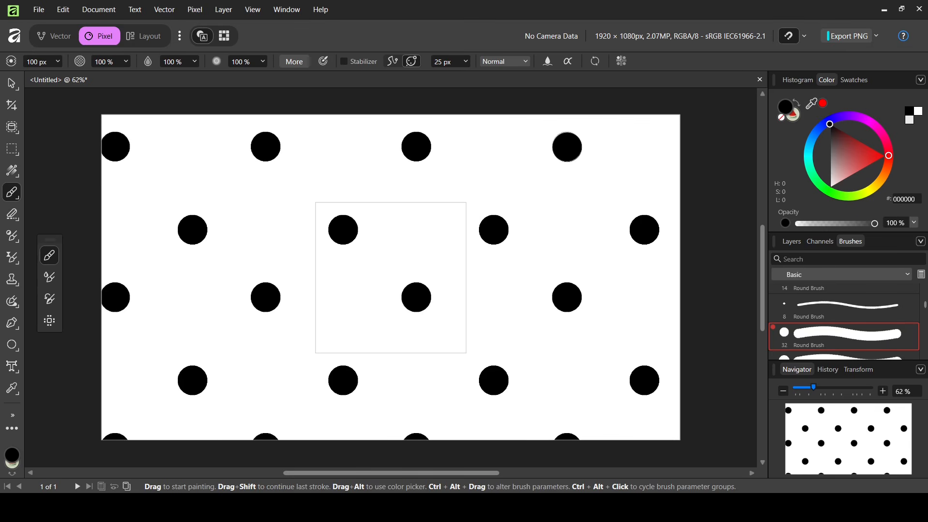
click(567, 147)
Step: Shrink and rotate the dot pattern's tile with the Move Tool, then enlarge it partway again
click(48, 84)
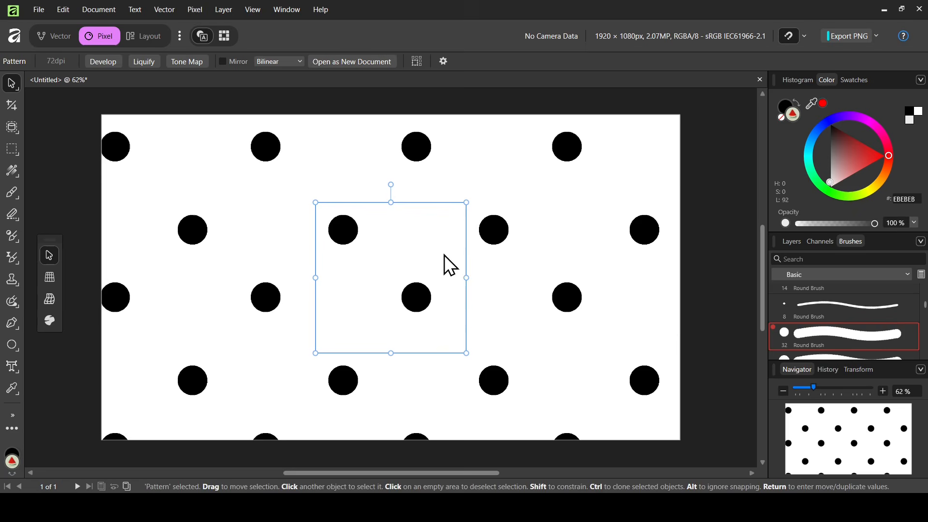
drag(465, 277, 360, 244)
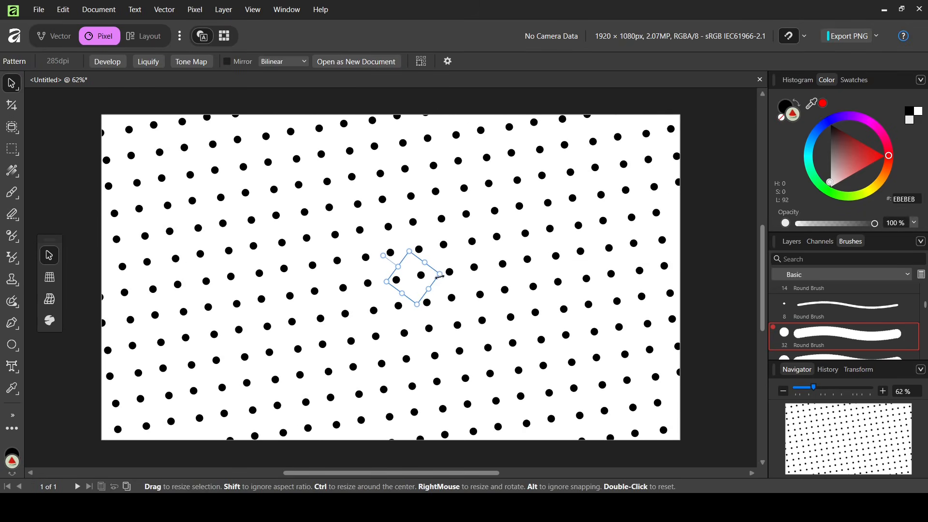
drag(439, 269, 502, 270)
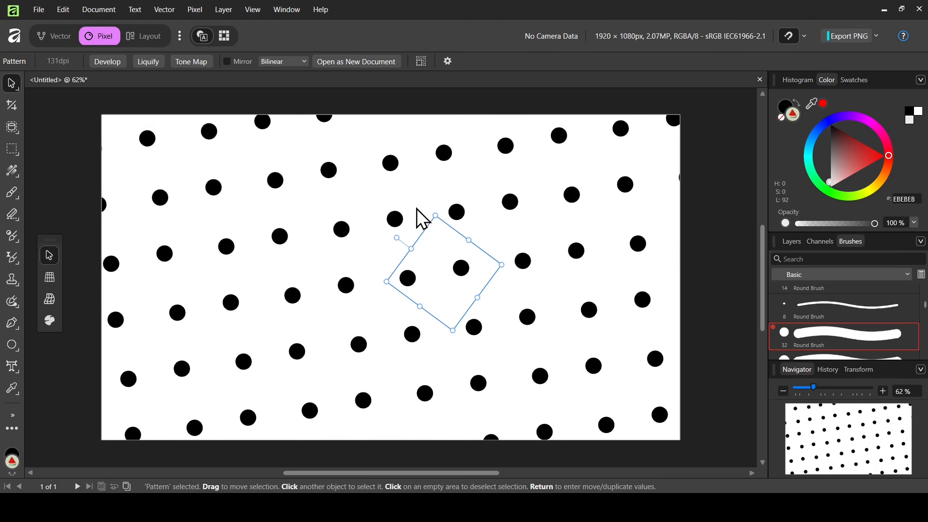
Step: Paint a short curved stroke between the dots with the Gritty Crayon brush from Dry Media at 100 px width
click(18, 193)
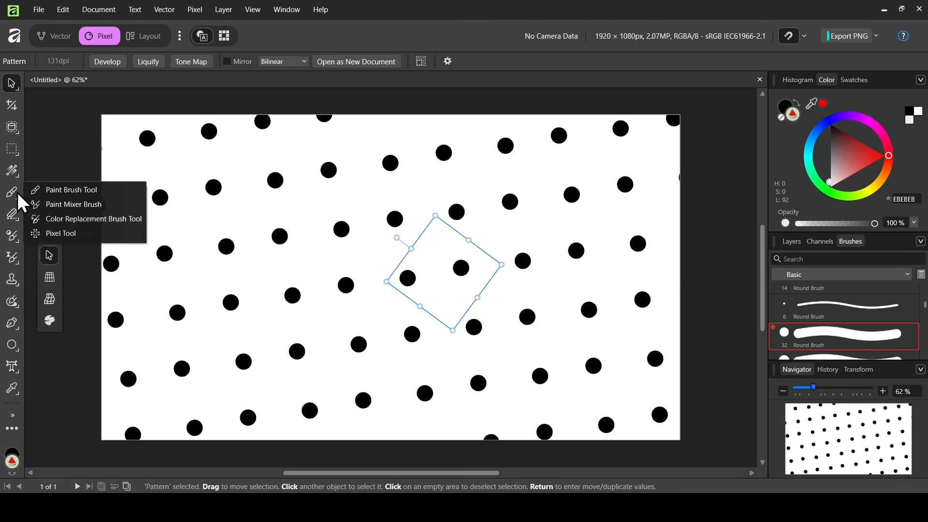
click(74, 193)
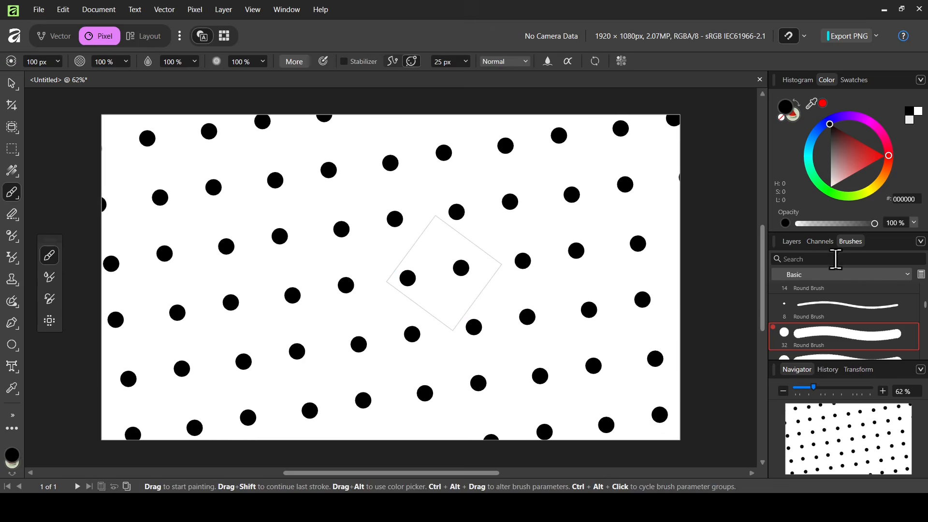
click(833, 274)
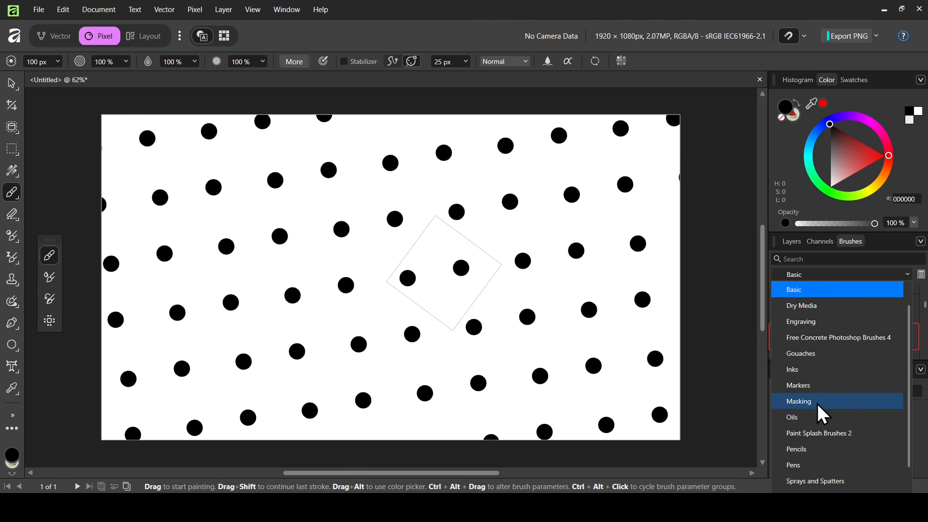
click(836, 306)
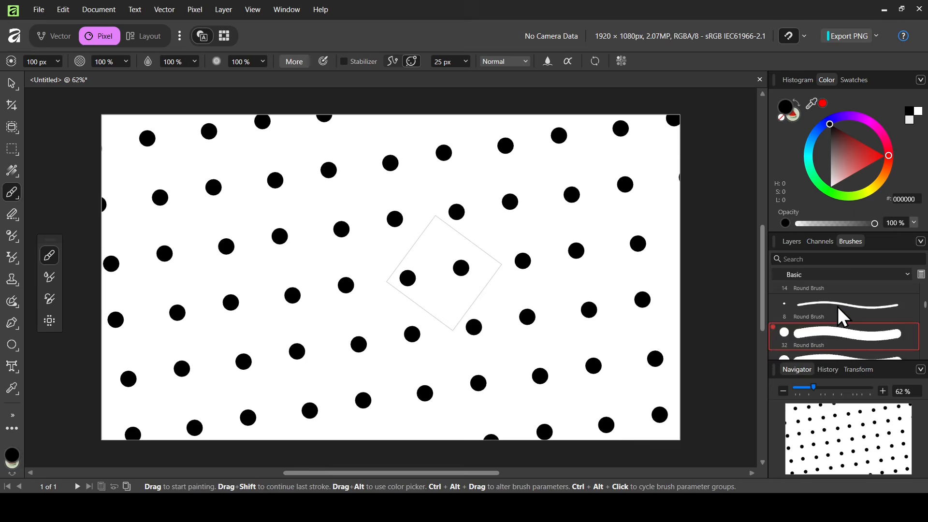
click(852, 329)
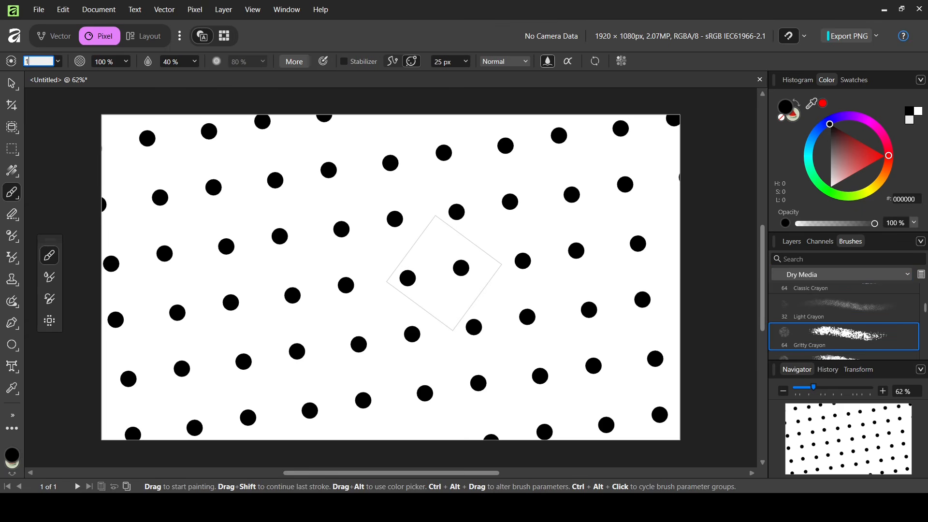
text(100)
key(Return)
mouse_move(301, 225)
mouse_down()
mouse_move(310, 199)
mouse_move(337, 200)
mouse_up()
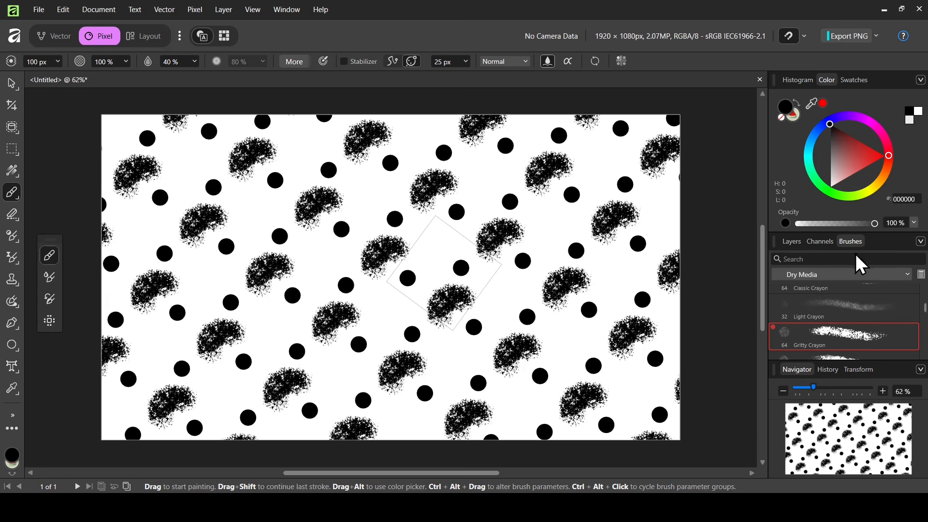
Step: Choose the Calligraphic Marker brush from Markers and paint a short, nearly horizontal stroke in an empty gap of the pattern
click(850, 276)
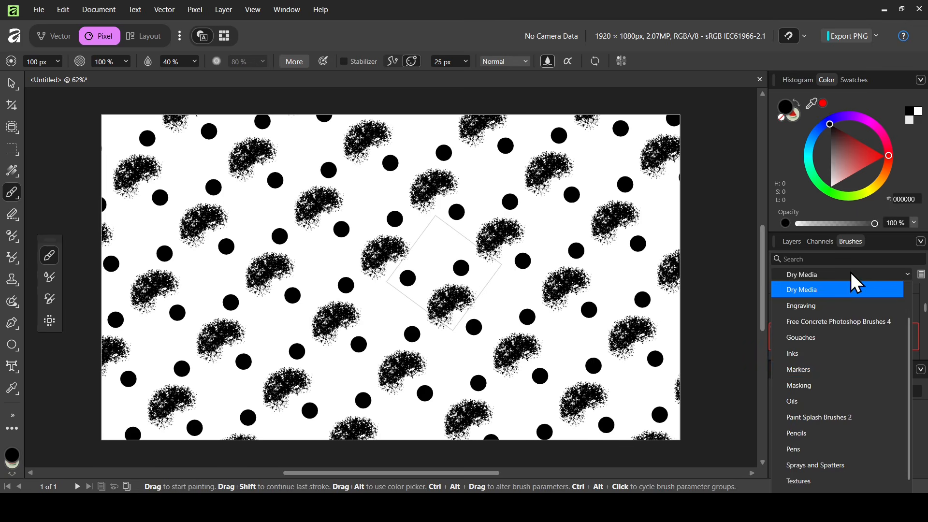
click(823, 374)
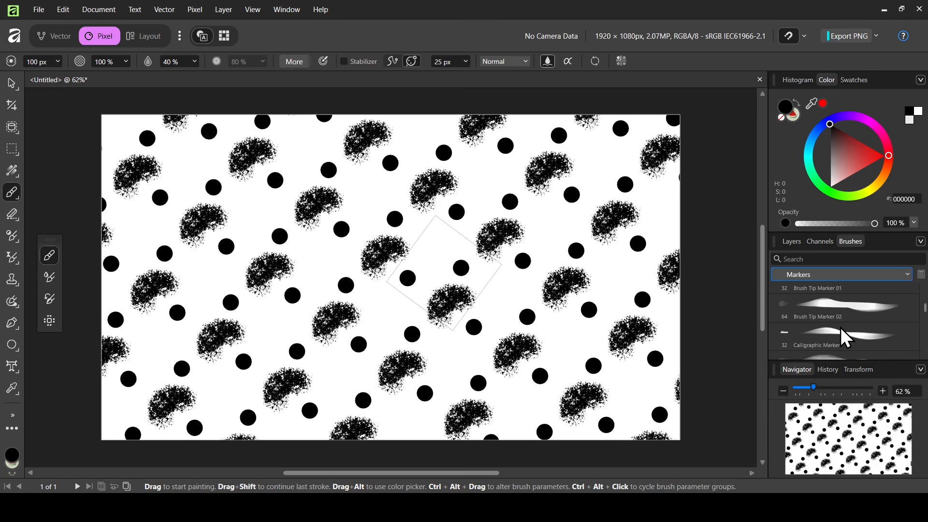
click(840, 327)
drag(601, 275, 630, 272)
Step: Enlarge the painted pattern's tile with the Move Tool, then shrink it, rotate it until its edges are level, and shift it slightly sideways
click(15, 82)
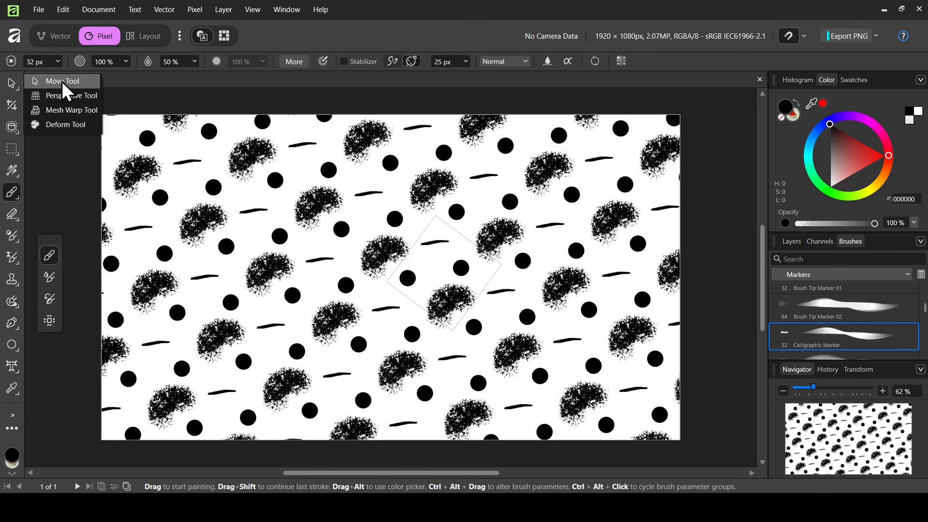
drag(502, 264, 624, 245)
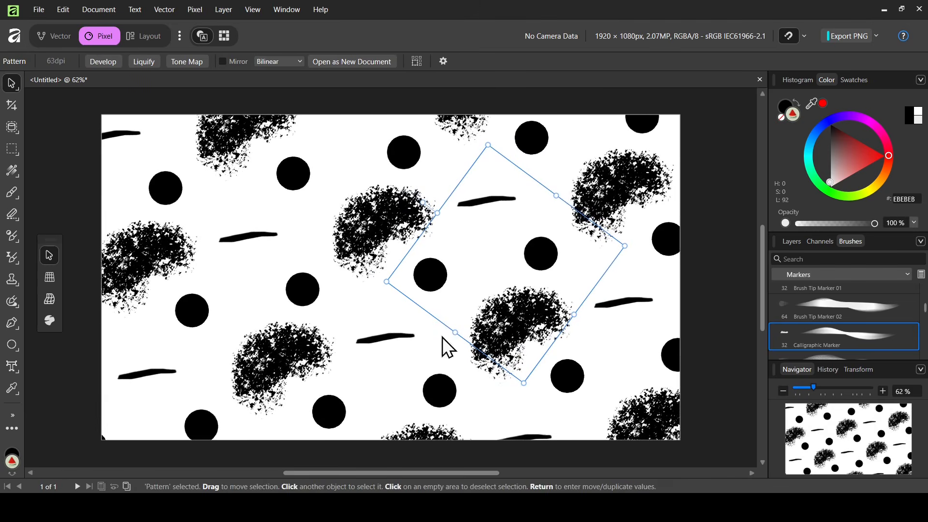
drag(541, 236, 457, 246)
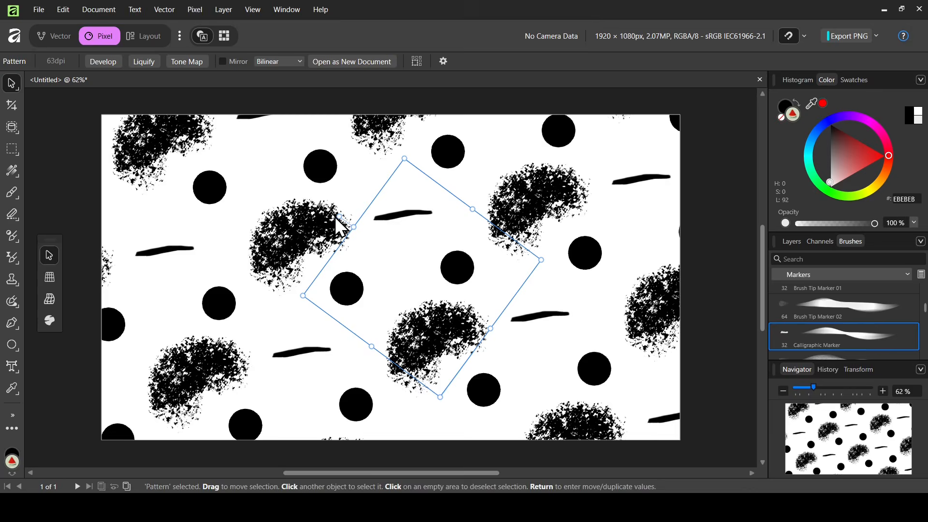
drag(337, 217, 422, 251)
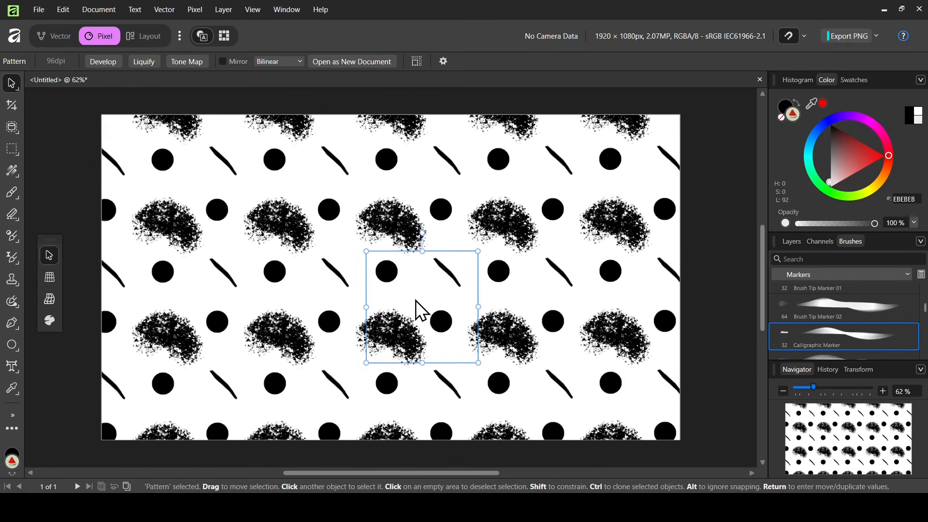
drag(415, 300, 399, 300)
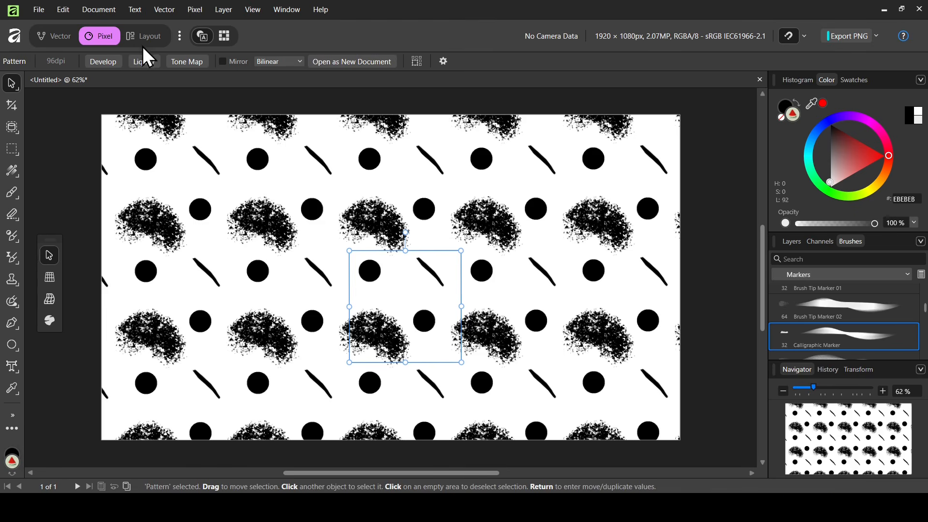
mouse_move(16, 170)
click(195, 10)
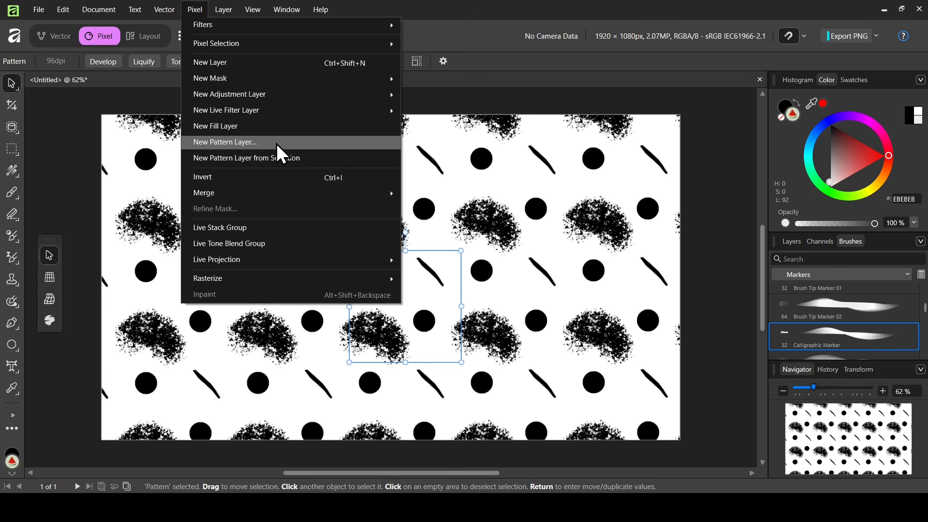
click(280, 157)
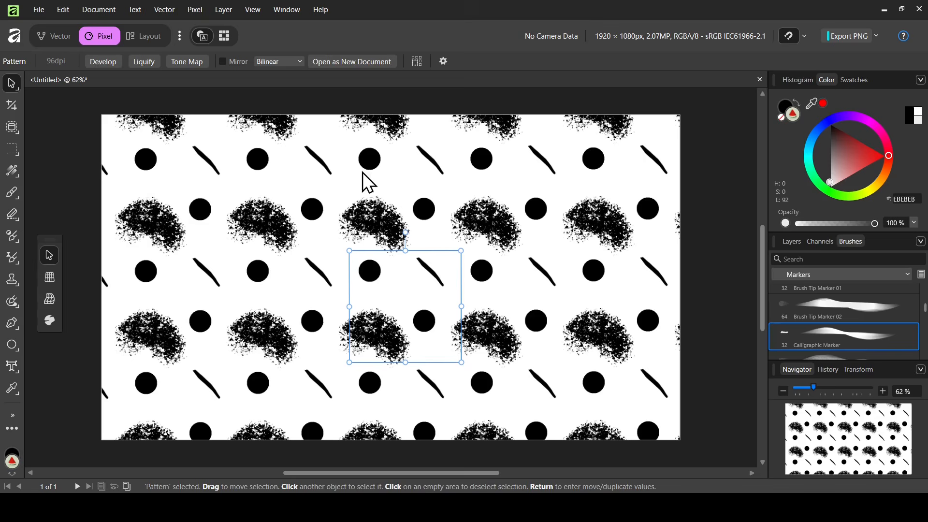